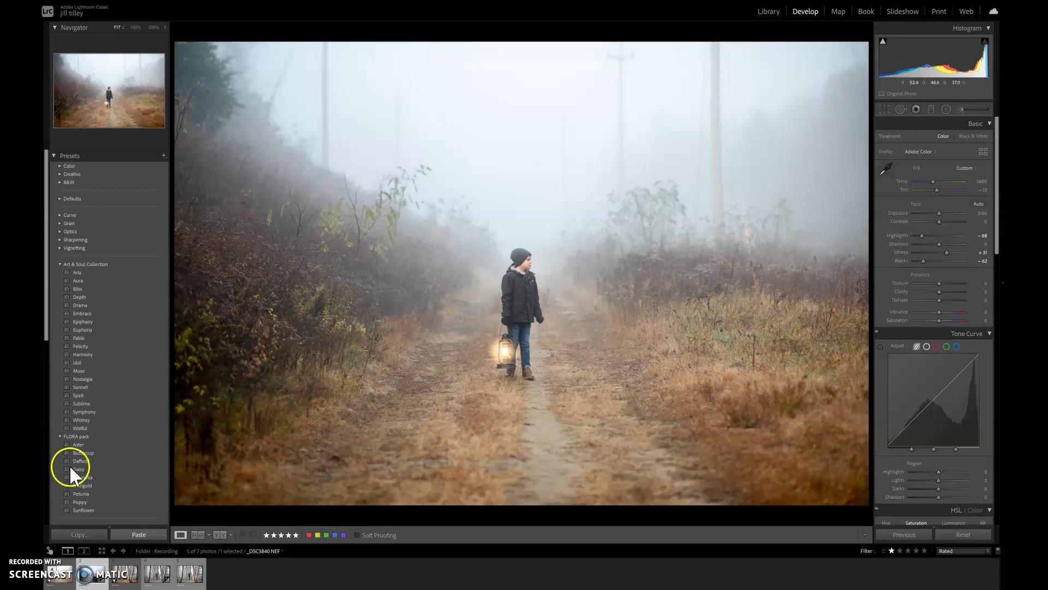
Step: Flip between the unedited copy and the edited original to compare them
click(60, 580)
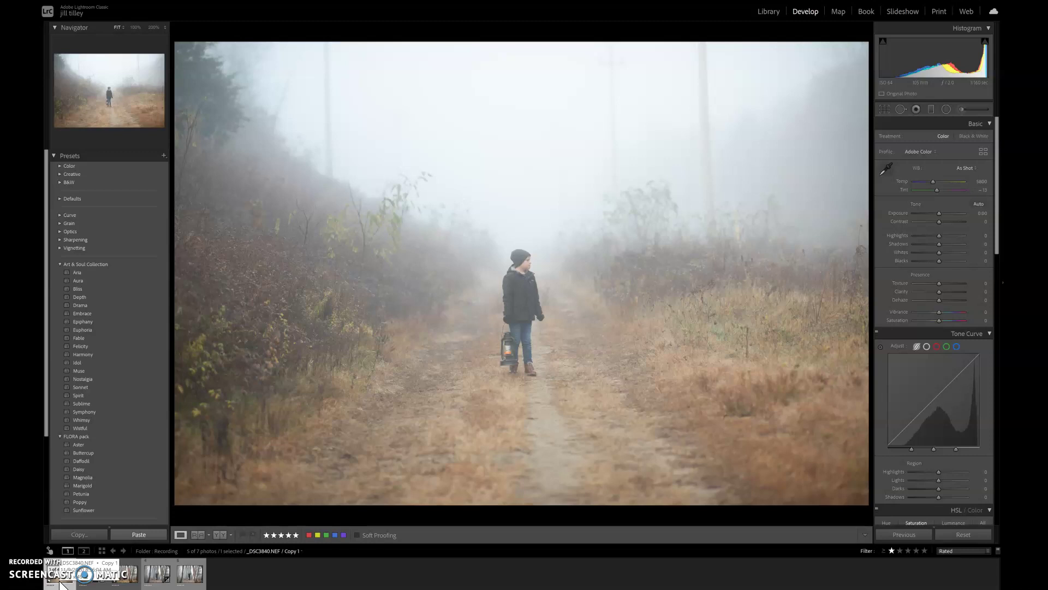
click(87, 582)
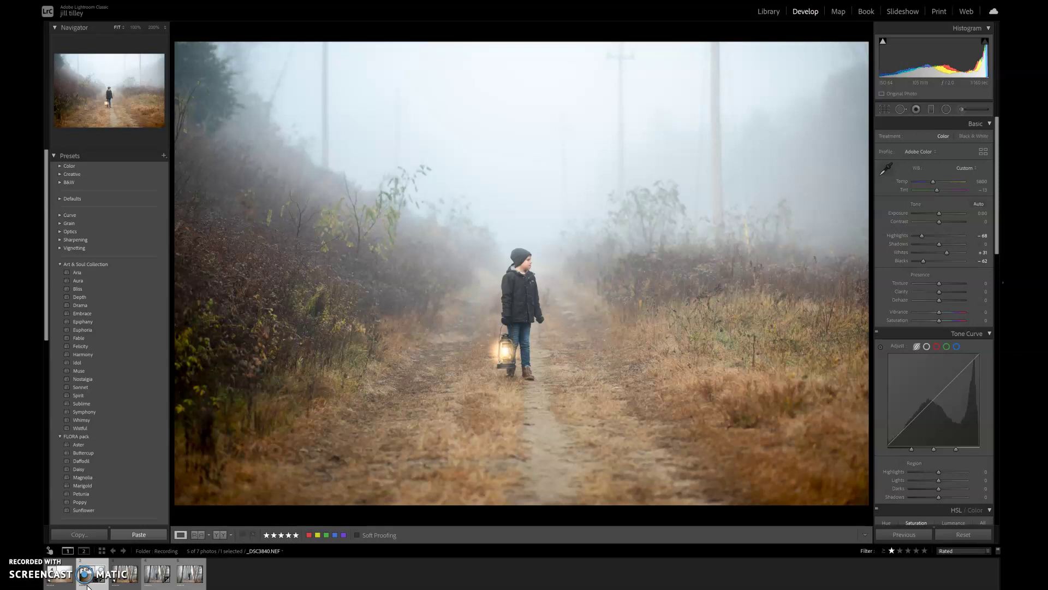
click(64, 583)
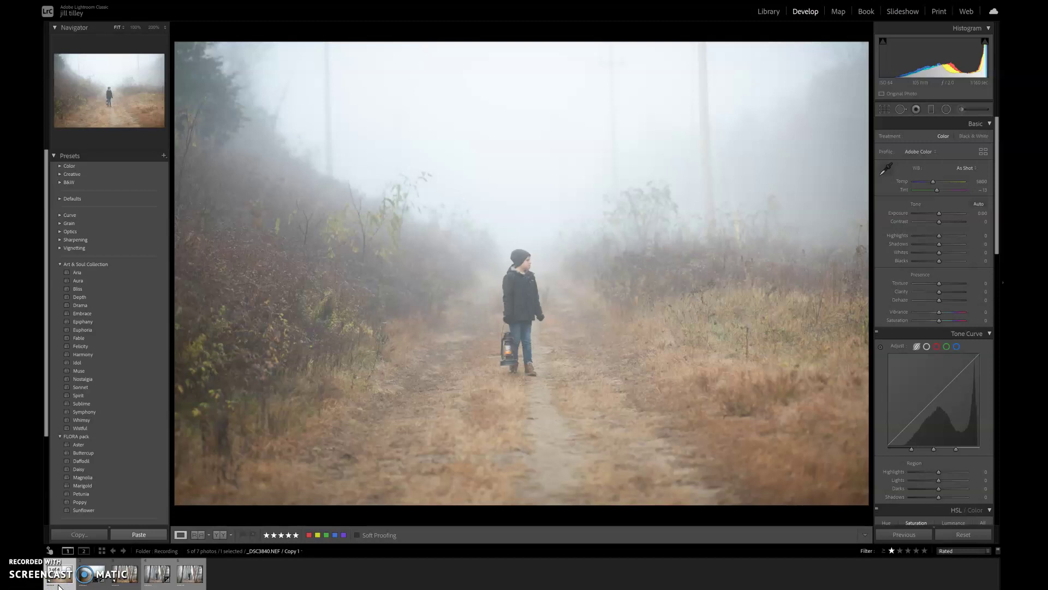
click(88, 583)
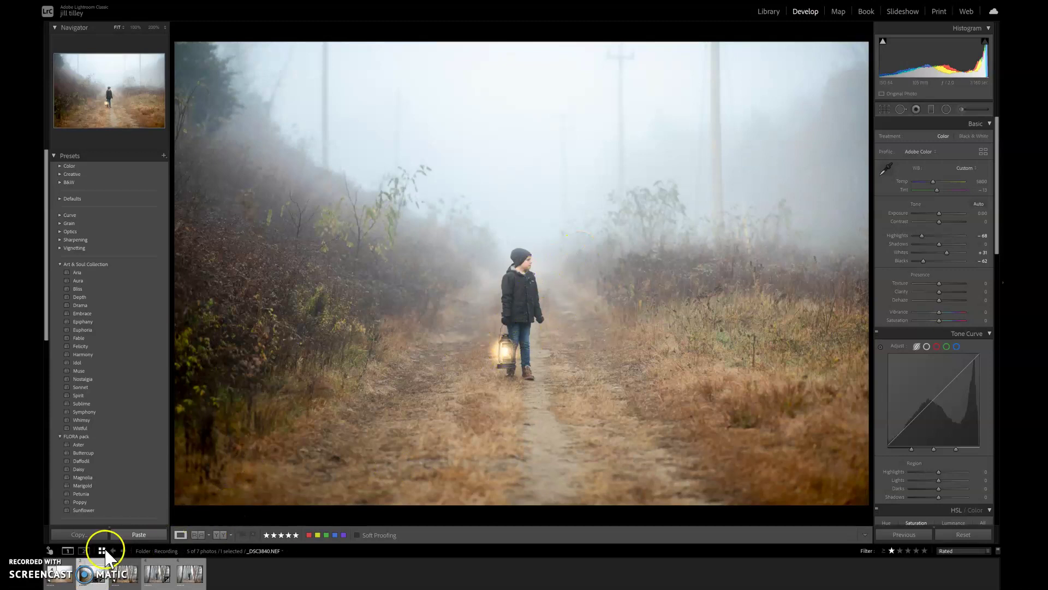
Step: On the unedited copy, set Highlights -73, Whites +32 and Blacks -60
click(62, 580)
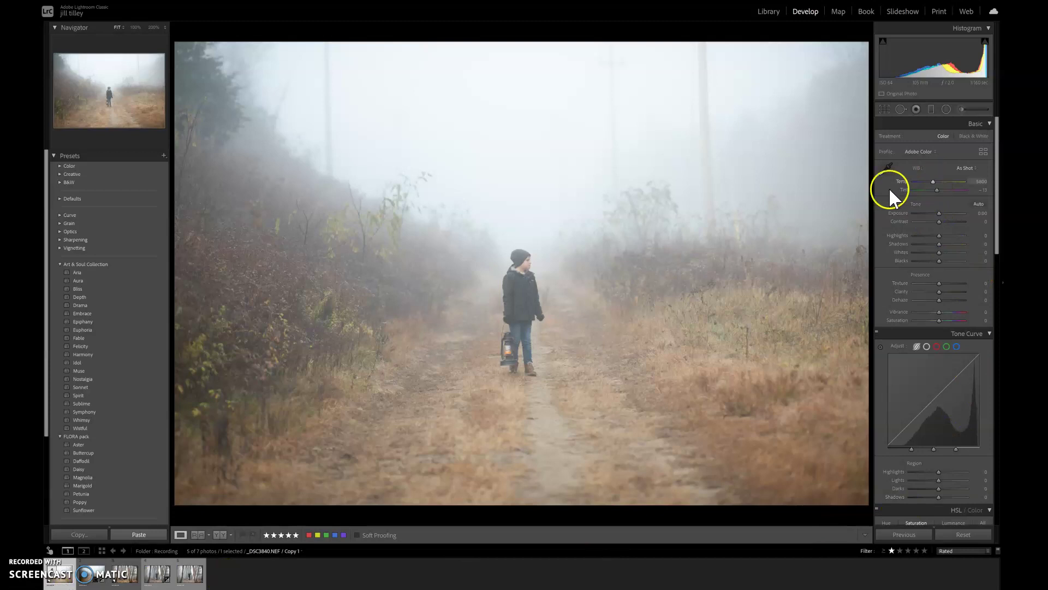
click(86, 579)
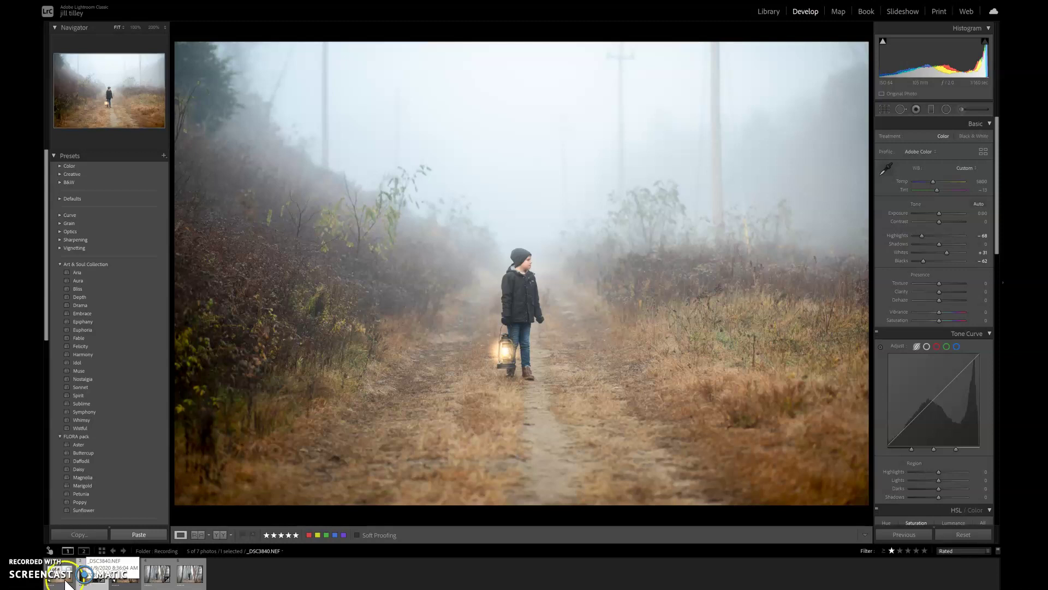
click(88, 581)
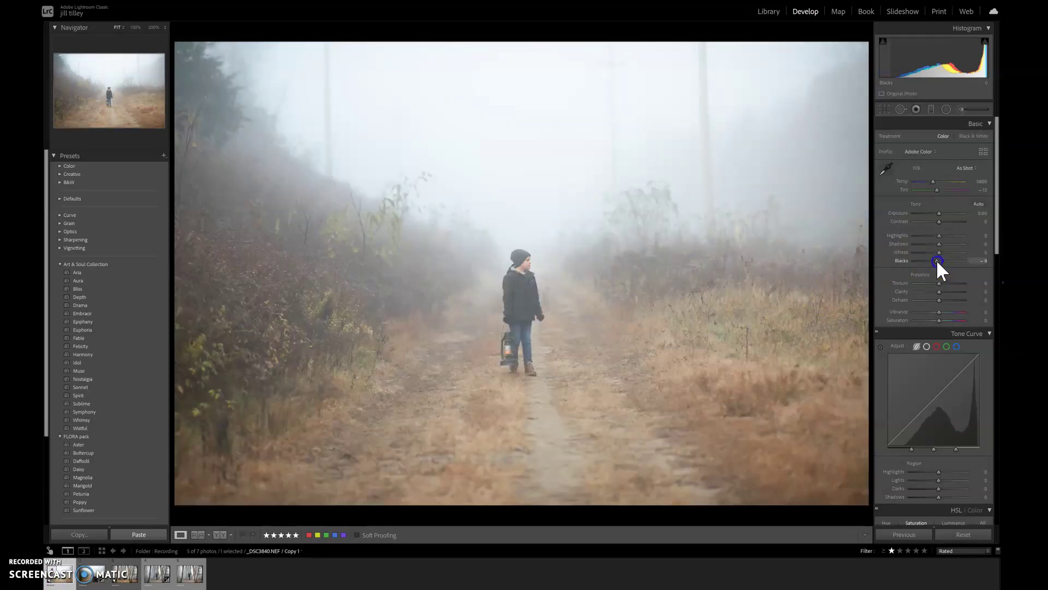
drag(935, 259, 919, 235)
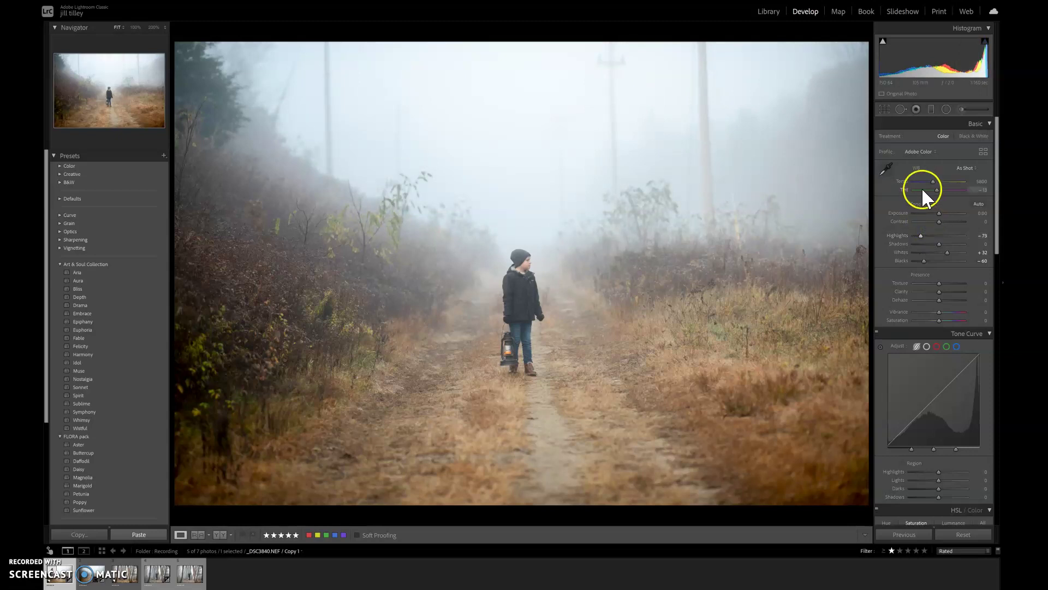
Step: Auto-straighten the copy with the Crop Overlay and apply the crop
click(883, 111)
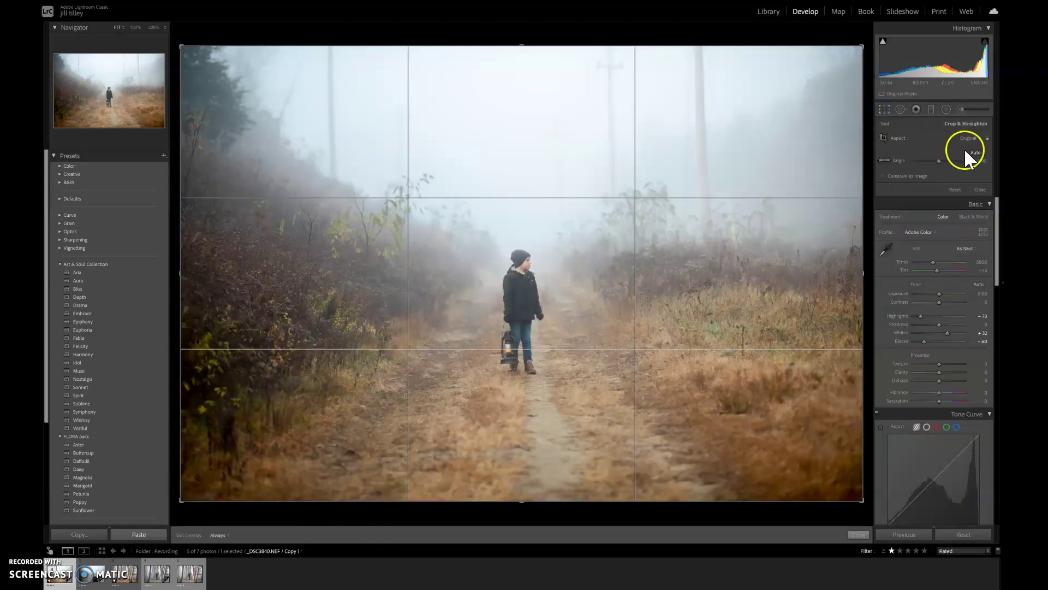
click(976, 153)
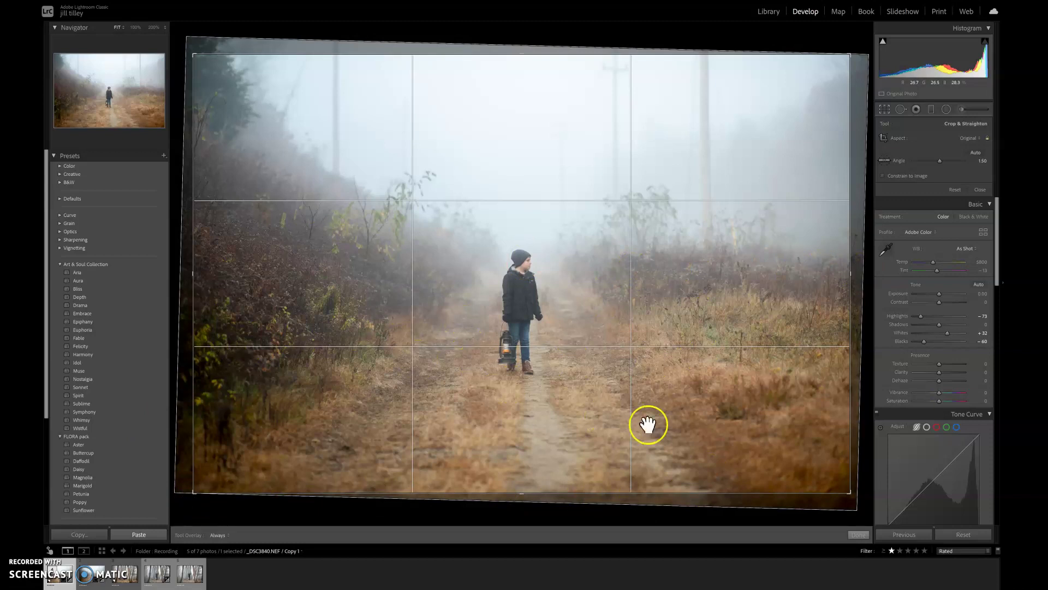
click(858, 534)
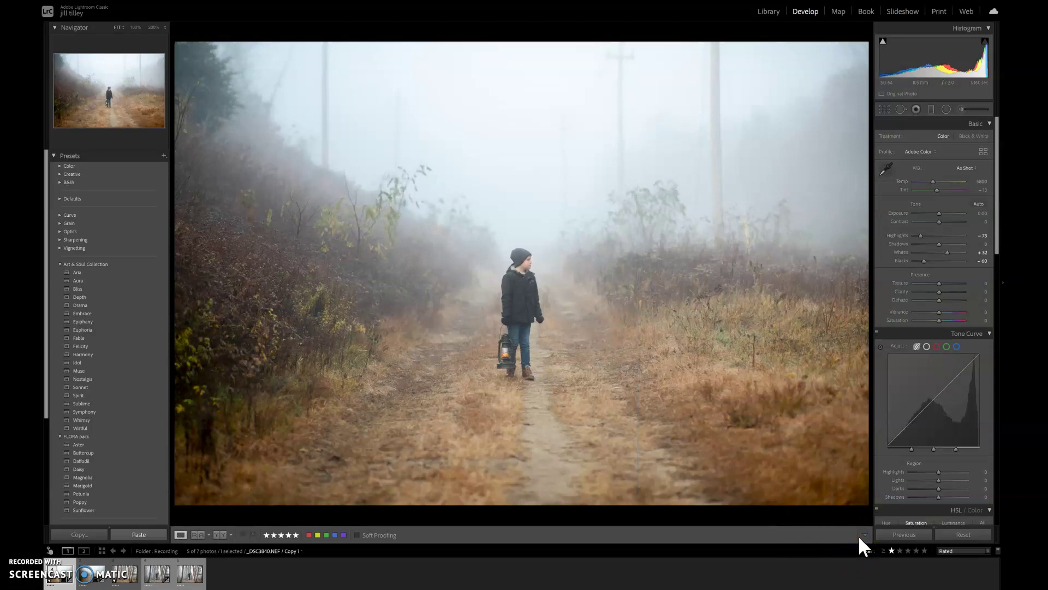
Step: Fine-tune the rotation to a 0.26° angle and commit the crop
click(884, 109)
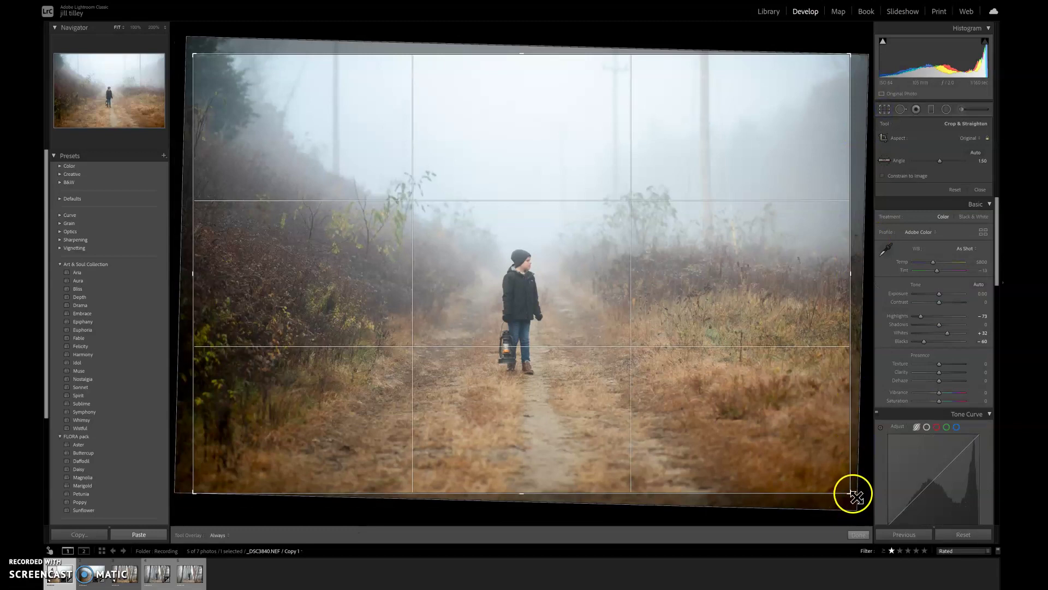
mouse_move(855, 501)
mouse_down()
mouse_move(846, 499)
mouse_move(860, 493)
mouse_up()
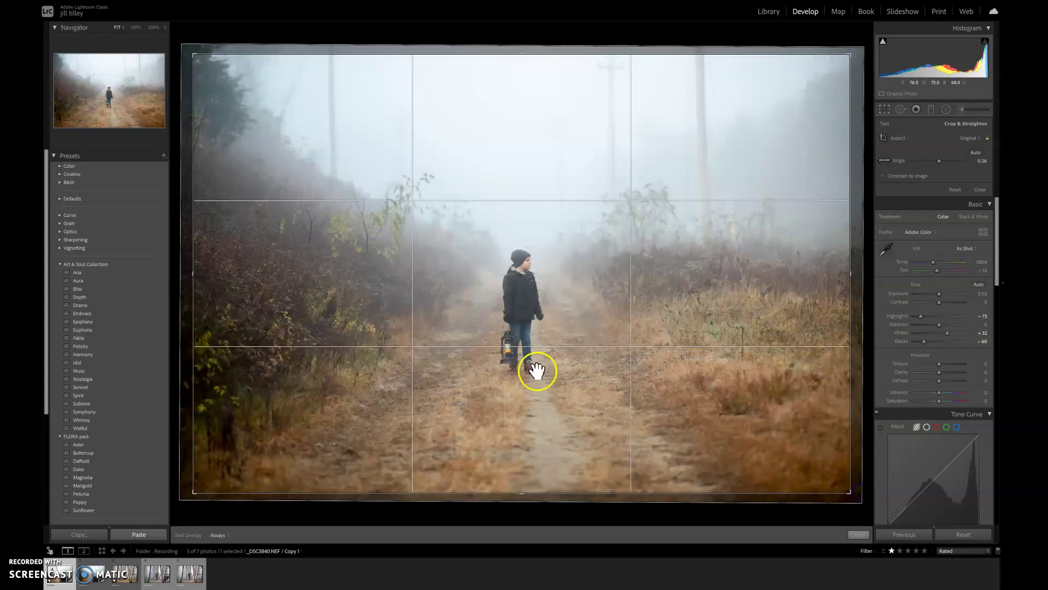
click(858, 533)
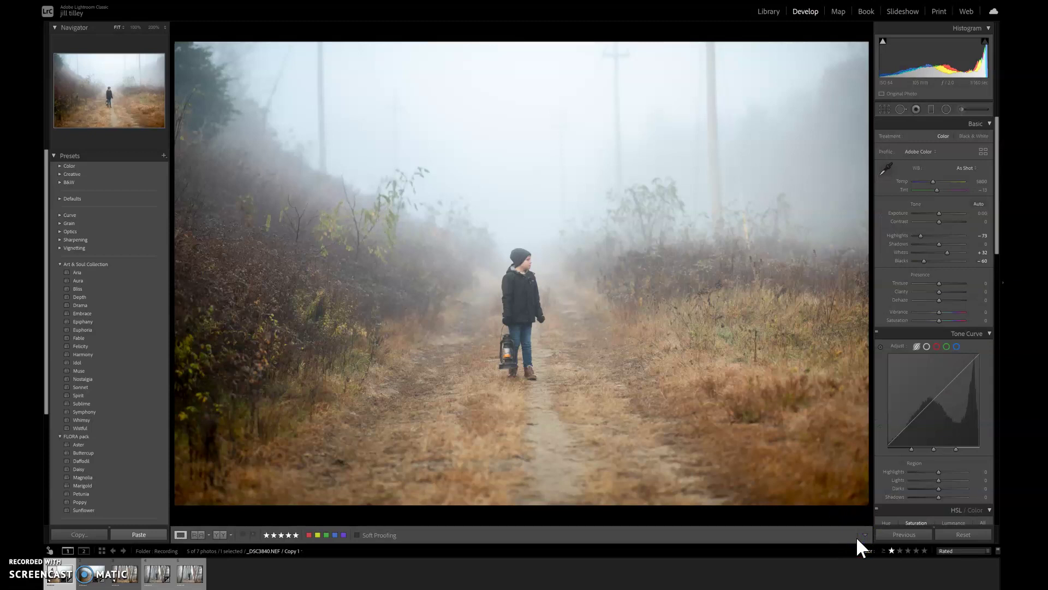
click(90, 573)
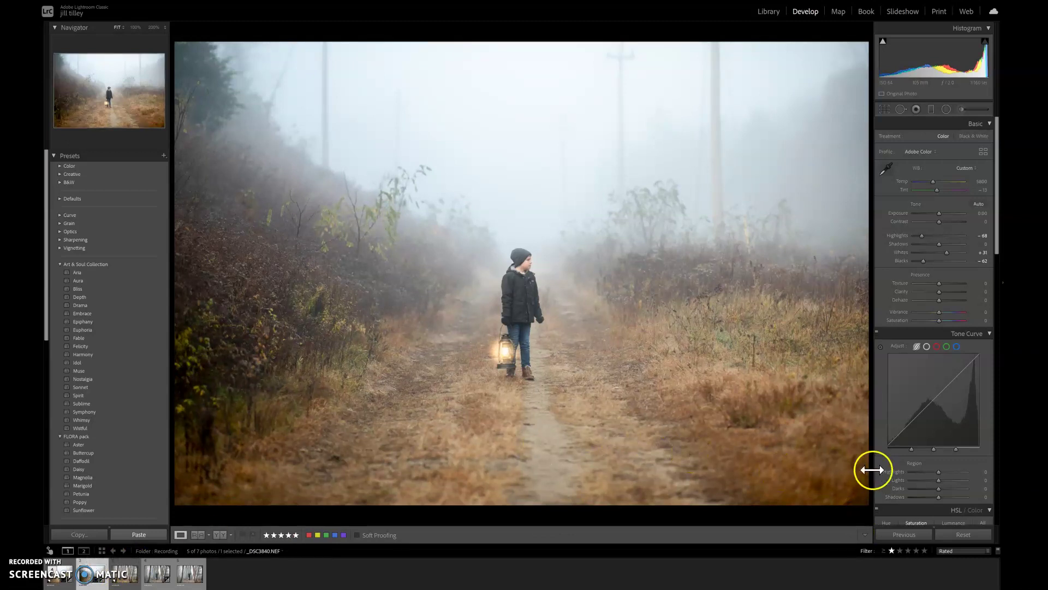
scroll(889, 468, down, 5)
scroll(890, 467, down, 5)
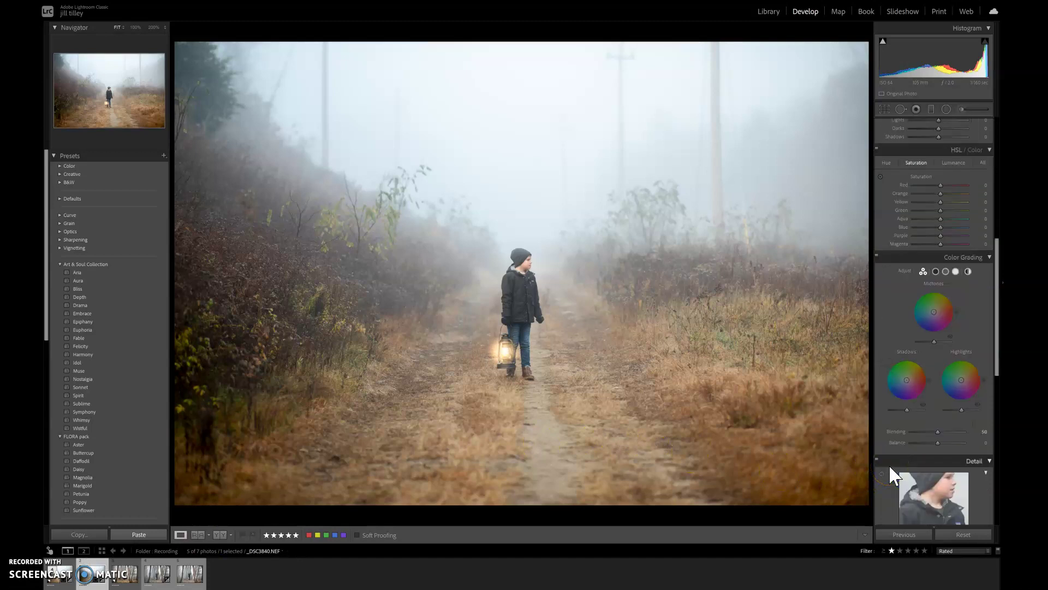
scroll(889, 467, up, 10)
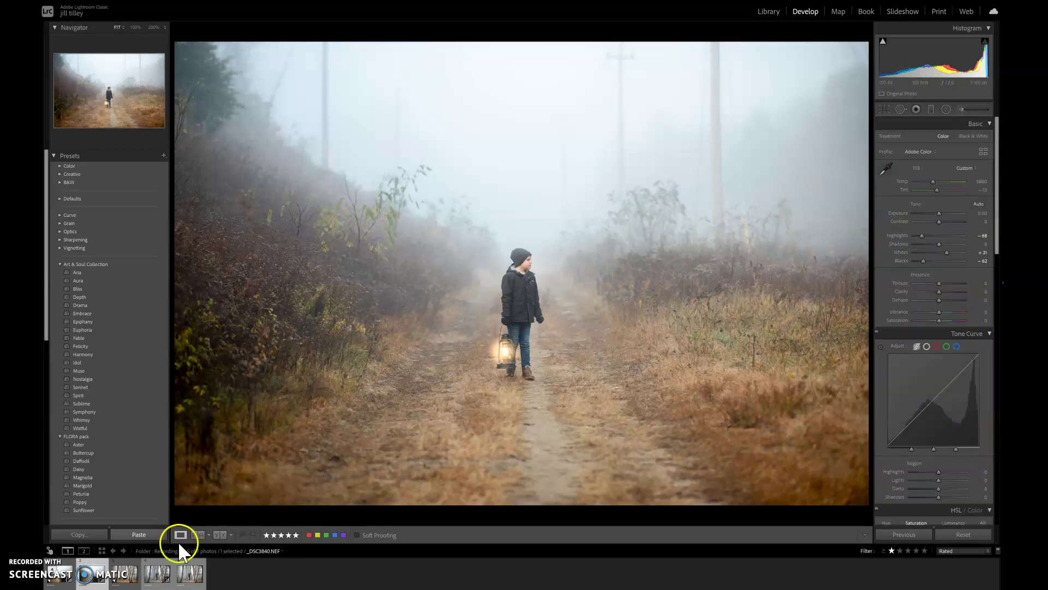
click(57, 579)
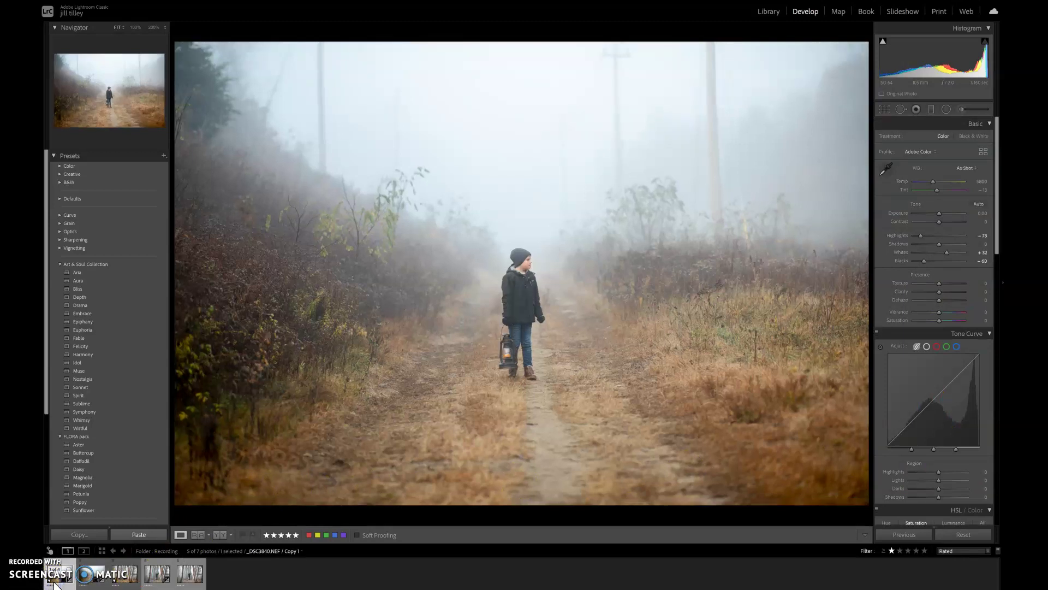
Step: Set up the Adjustment Brush with an Exposure effect of 0.22
click(968, 108)
click(922, 139)
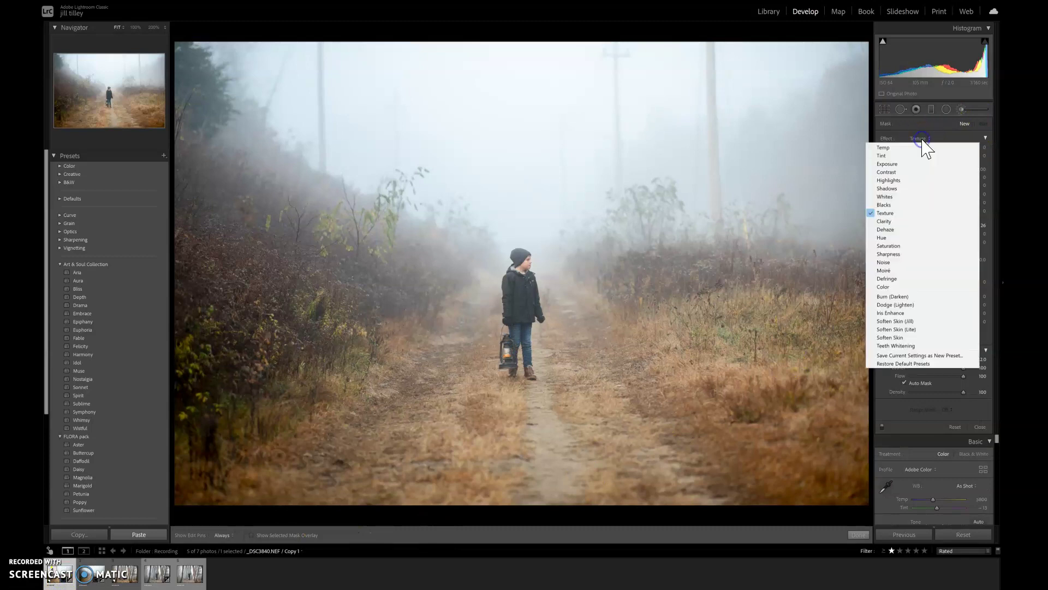
click(901, 166)
drag(901, 168, 938, 168)
Step: Paint the +0.22 exposure over the boy's head with a small brush, then begin a second mask
scroll(520, 269, down, 5)
scroll(521, 268, down, 3)
key(h)
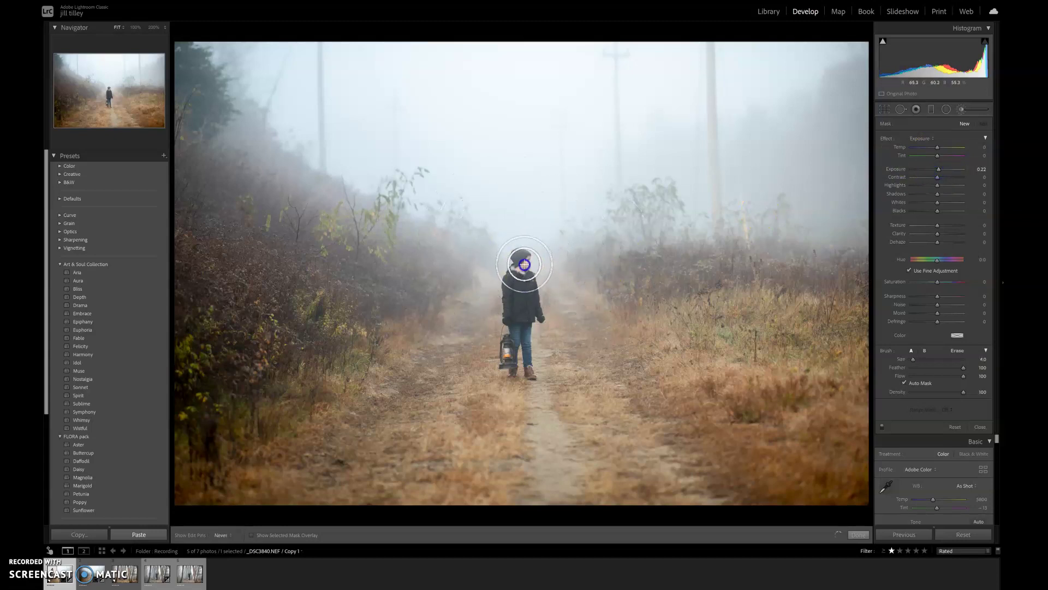
mouse_move(524, 262)
mouse_down()
mouse_move(519, 254)
mouse_move(522, 268)
mouse_up()
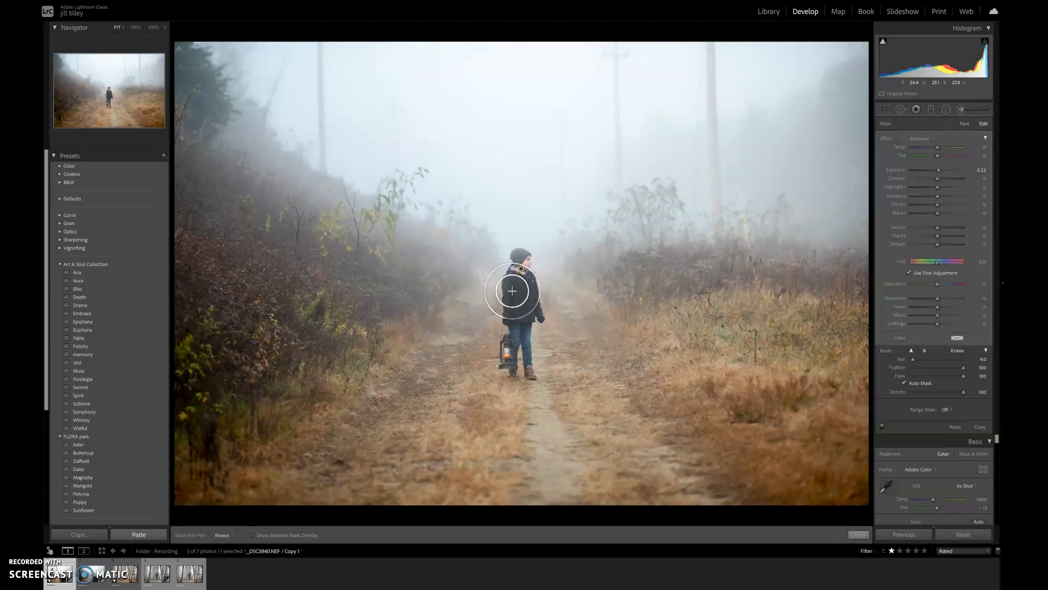
click(964, 124)
click(929, 139)
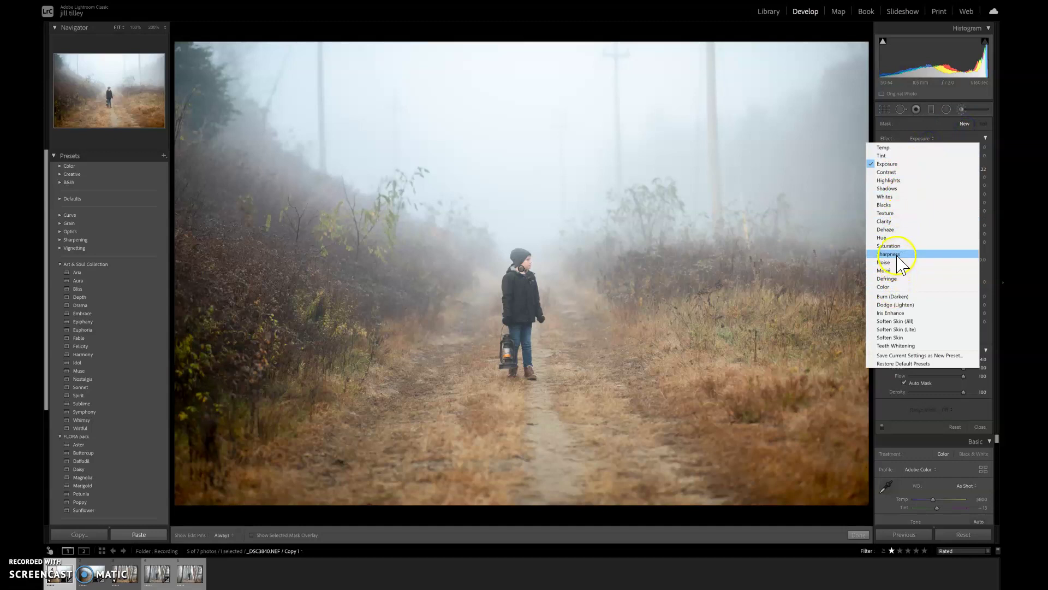
Step: Set the brush Texture to 26 and zoom to 100% on the boy
click(897, 212)
drag(937, 225, 943, 225)
click(132, 27)
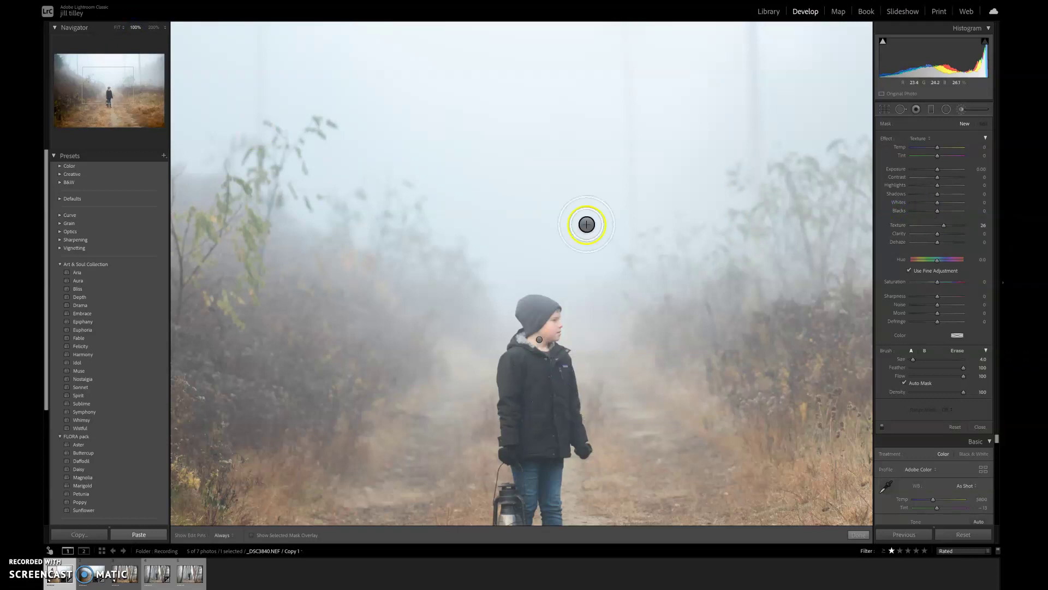
key(h)
key(h)
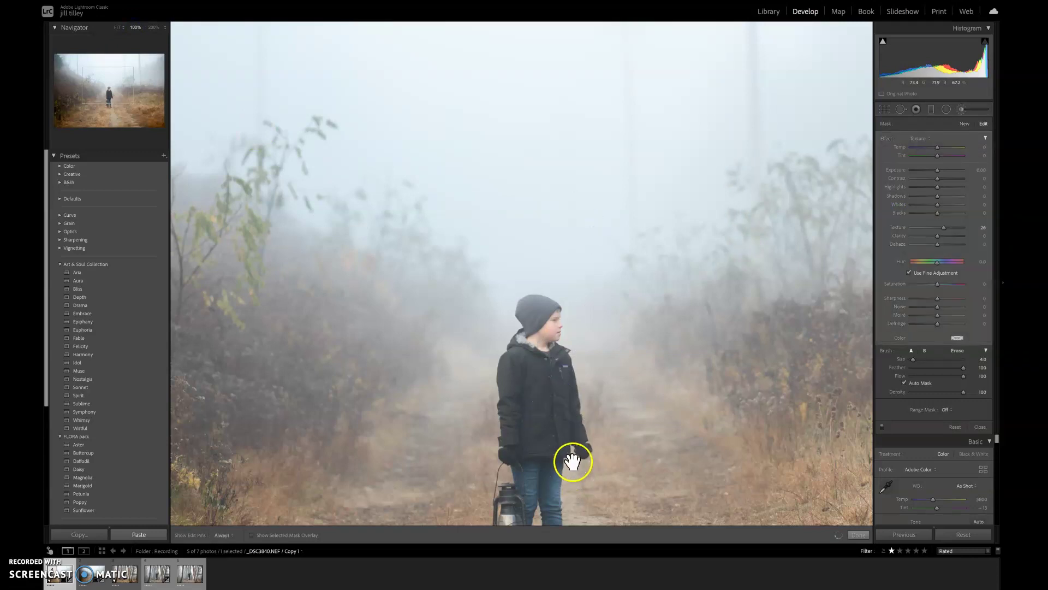
drag(574, 460, 575, 281)
key(h)
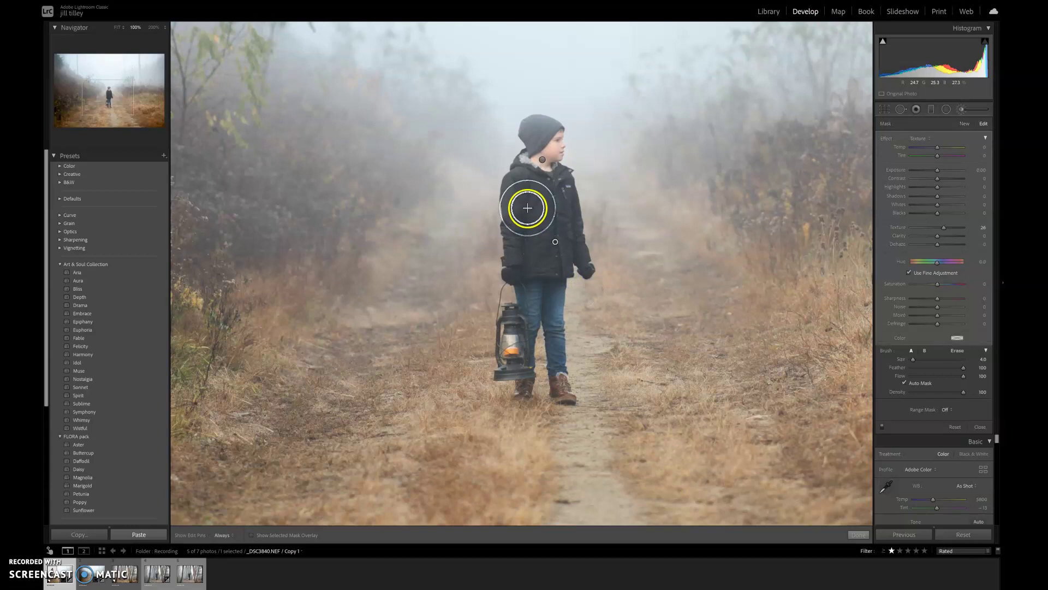
Step: Paint the Texture 26 mask over the boy's jacket, body and hat
key(bracketright)
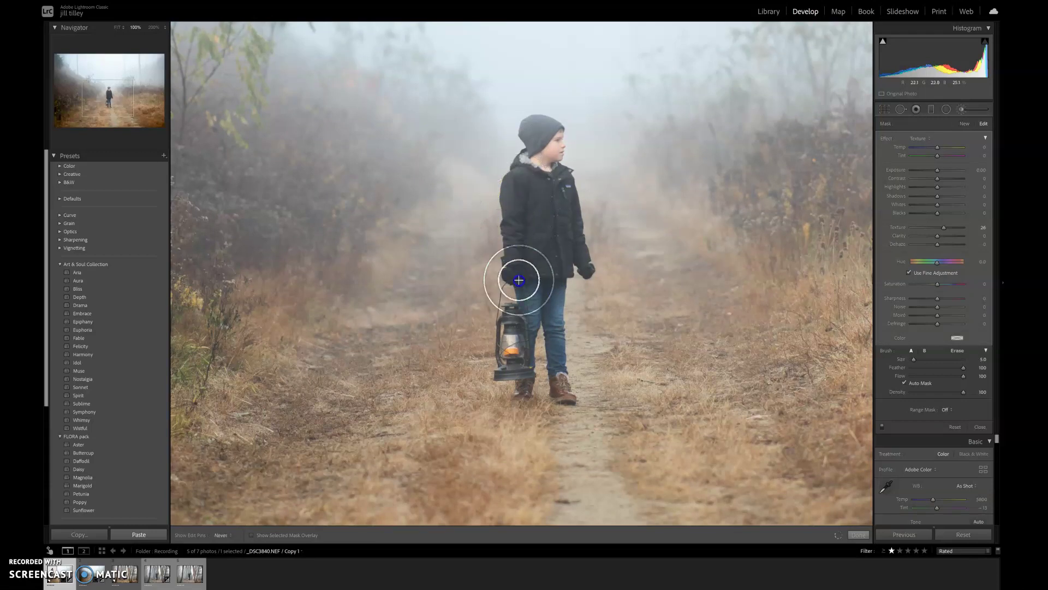
mouse_move(521, 276)
mouse_down()
mouse_move(545, 241)
mouse_move(548, 260)
mouse_move(552, 211)
mouse_move(575, 236)
mouse_move(577, 224)
mouse_up()
mouse_move(533, 180)
mouse_down()
mouse_move(515, 230)
mouse_move(538, 286)
mouse_up()
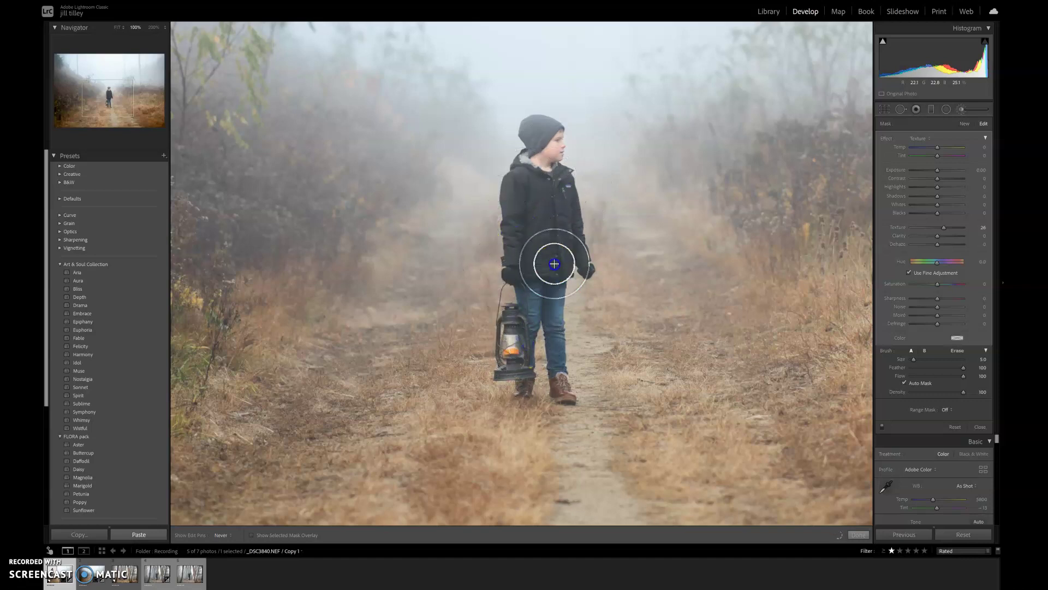
drag(562, 396, 550, 117)
key(h)
click(191, 38)
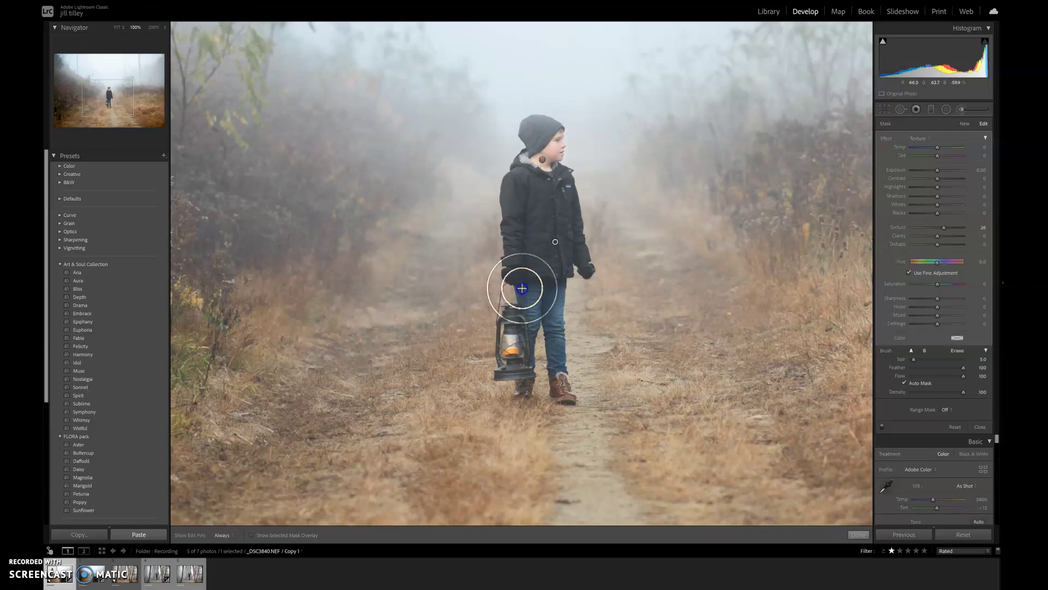
key(h)
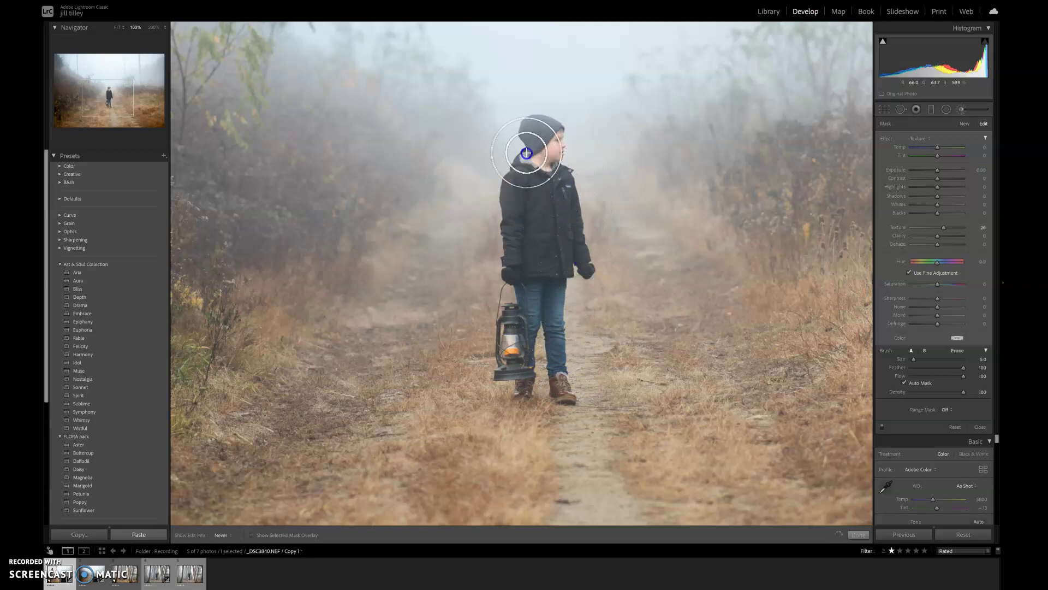
mouse_move(549, 123)
mouse_down()
mouse_move(531, 152)
mouse_move(550, 123)
mouse_move(529, 142)
mouse_move(550, 124)
mouse_up()
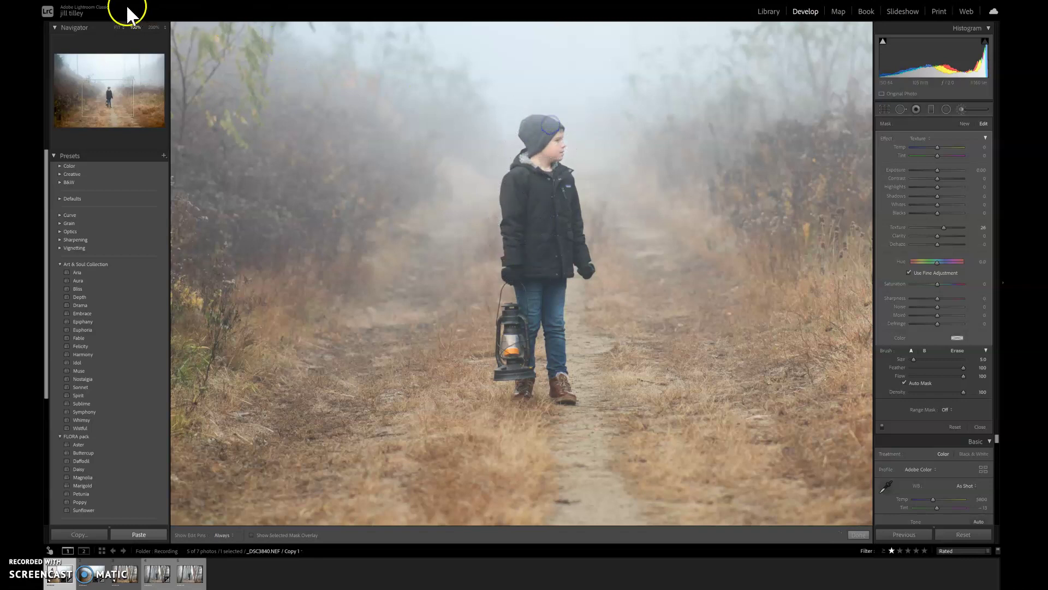
Step: At 200% zoom, refine the mask around the hat and face, then fit the photo
click(154, 27)
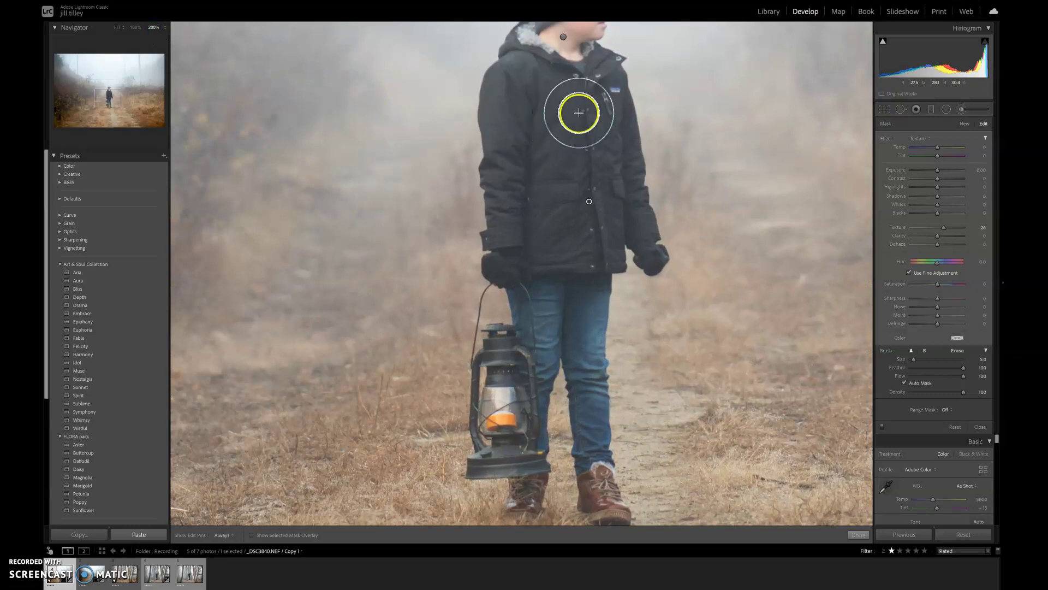
key(space)
drag(587, 77, 580, 278)
key(bracketleft)
mouse_move(580, 182)
mouse_down()
mouse_move(601, 178)
mouse_move(594, 184)
mouse_move(574, 155)
mouse_move(549, 147)
mouse_move(534, 160)
mouse_move(535, 193)
mouse_move(557, 175)
mouse_up()
key(bracketright)
click(569, 160)
key(h)
scroll(556, 175, up, 6)
key(h)
click(117, 27)
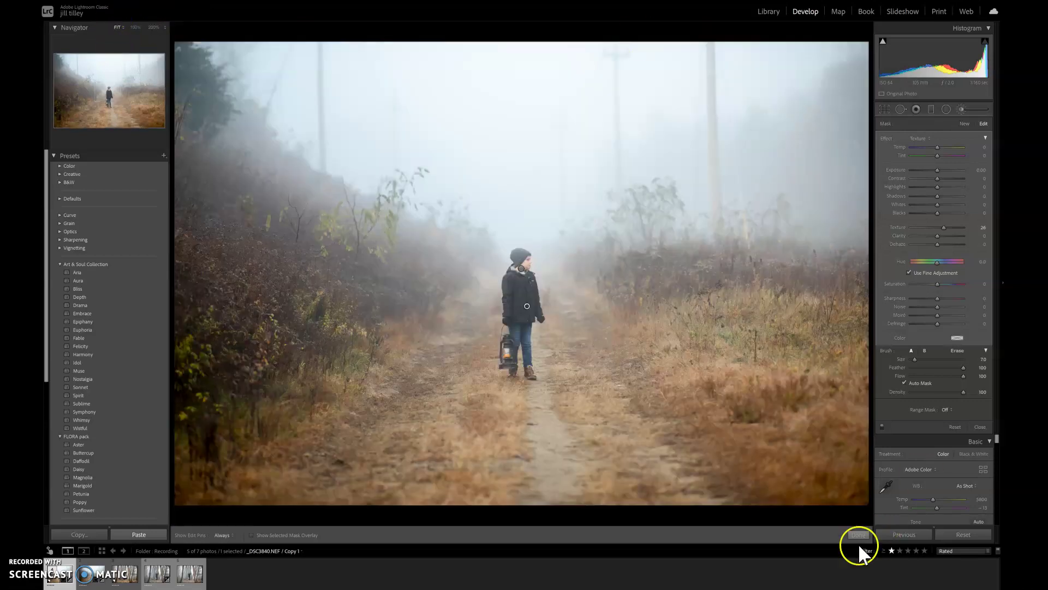
Step: Close the brush mask and deepen the copy's Blacks to -64
click(862, 534)
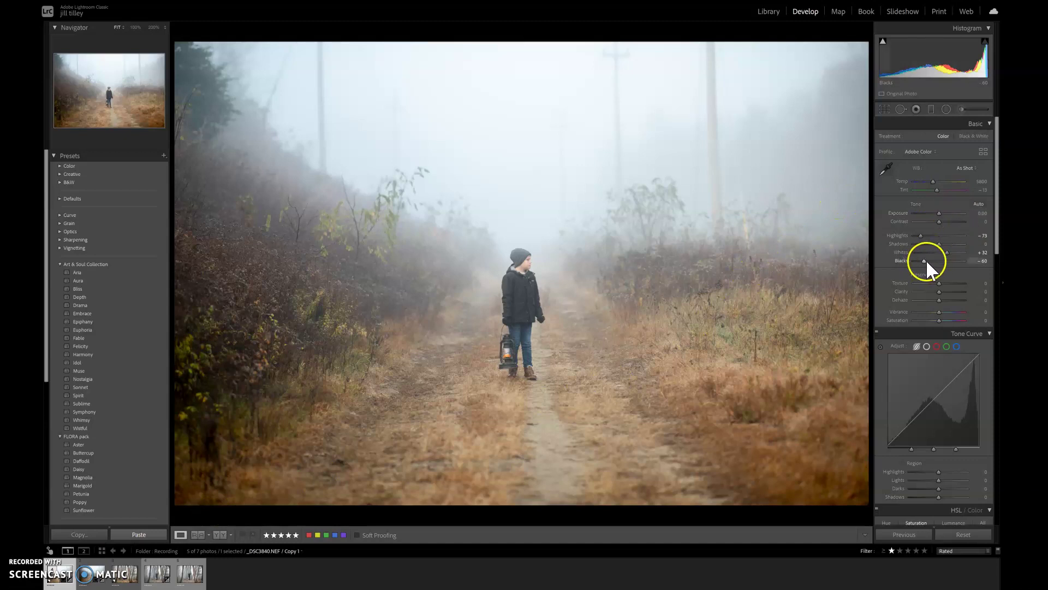
drag(925, 261, 915, 261)
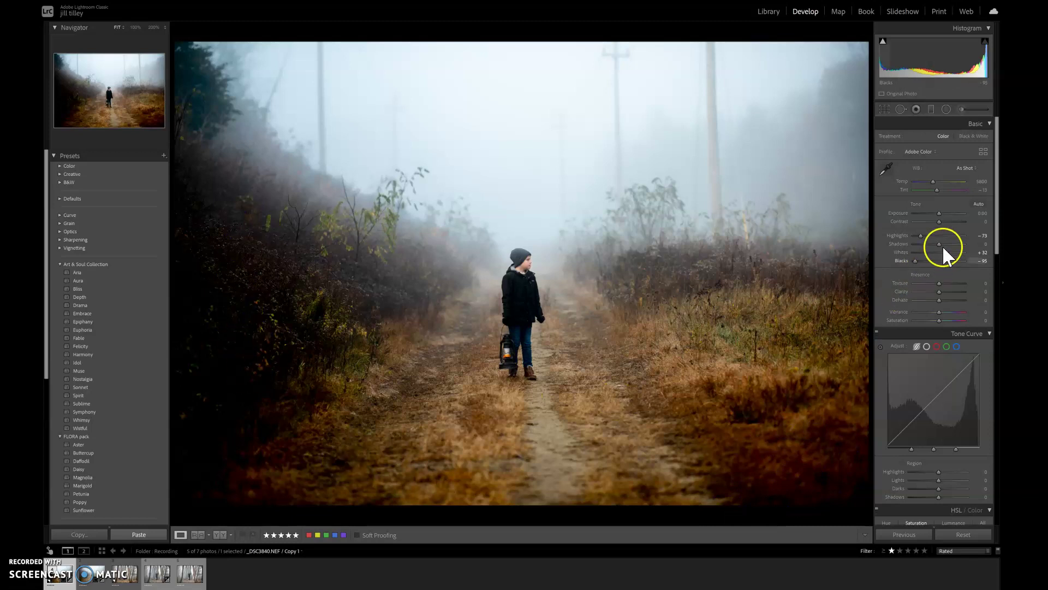
drag(916, 261, 923, 262)
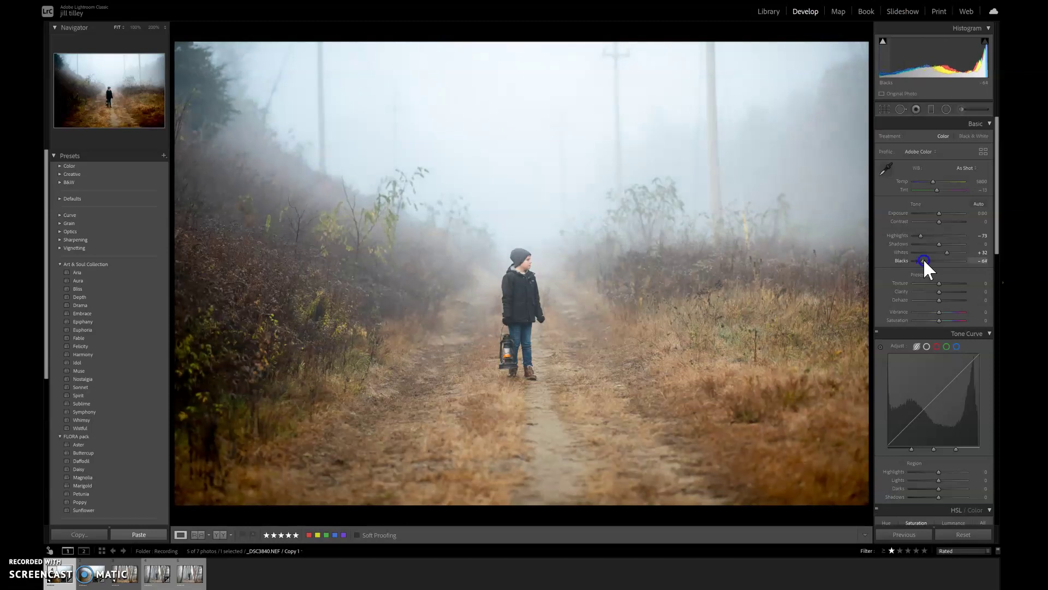
Step: Warm the copy's Temp to 6231 and bring up the finished glowing-lantern version
click(82, 582)
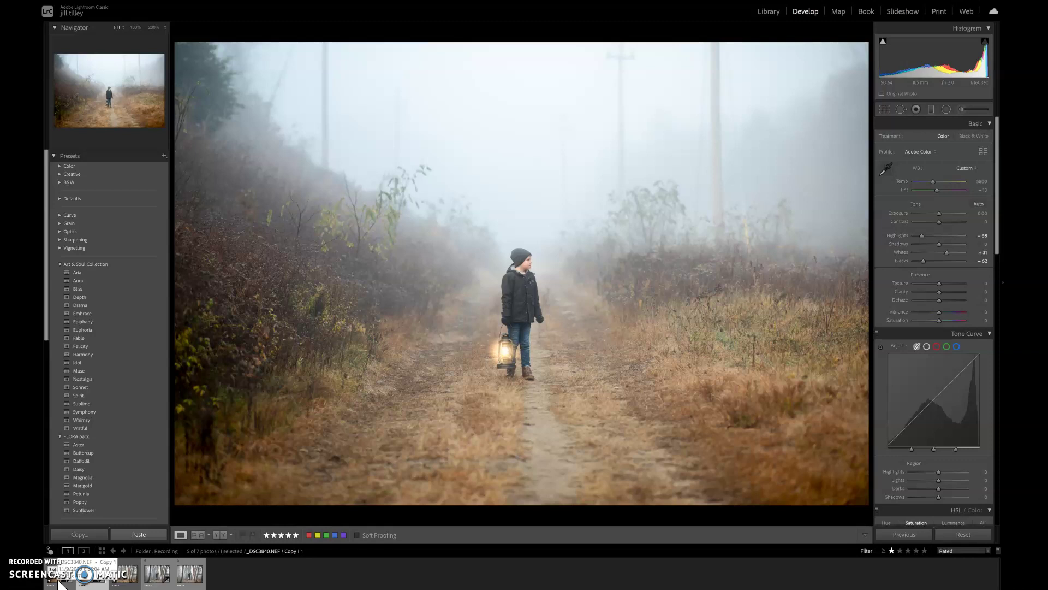
click(60, 582)
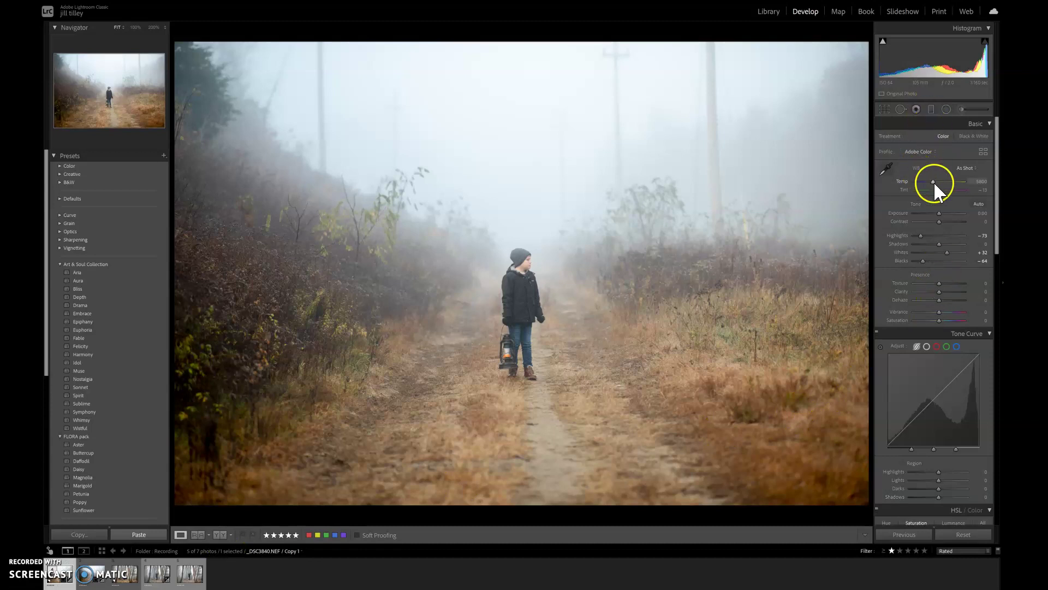
drag(933, 182, 935, 181)
click(91, 580)
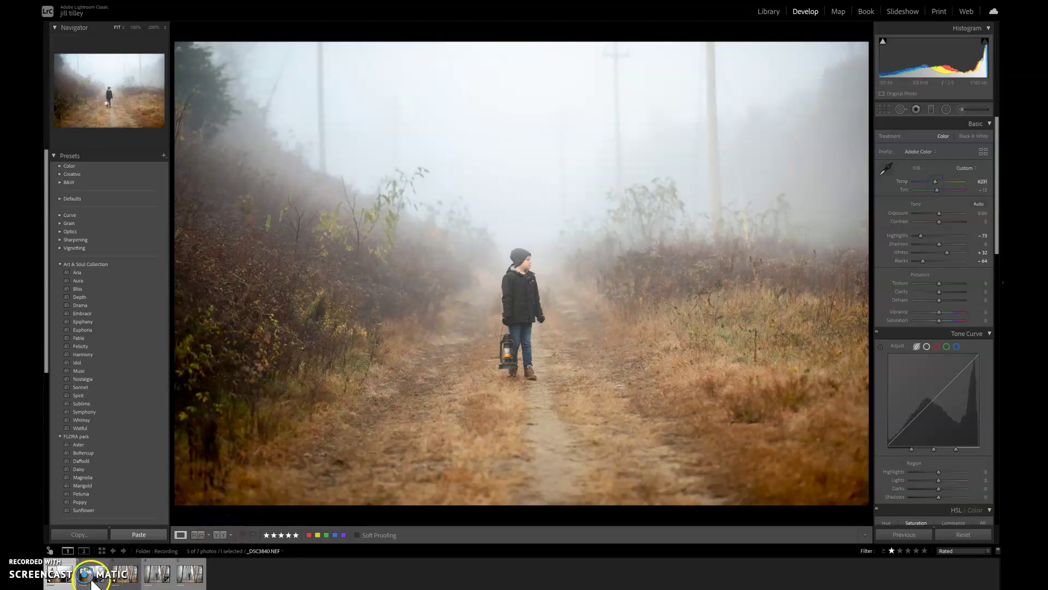
click(56, 582)
key(Right)
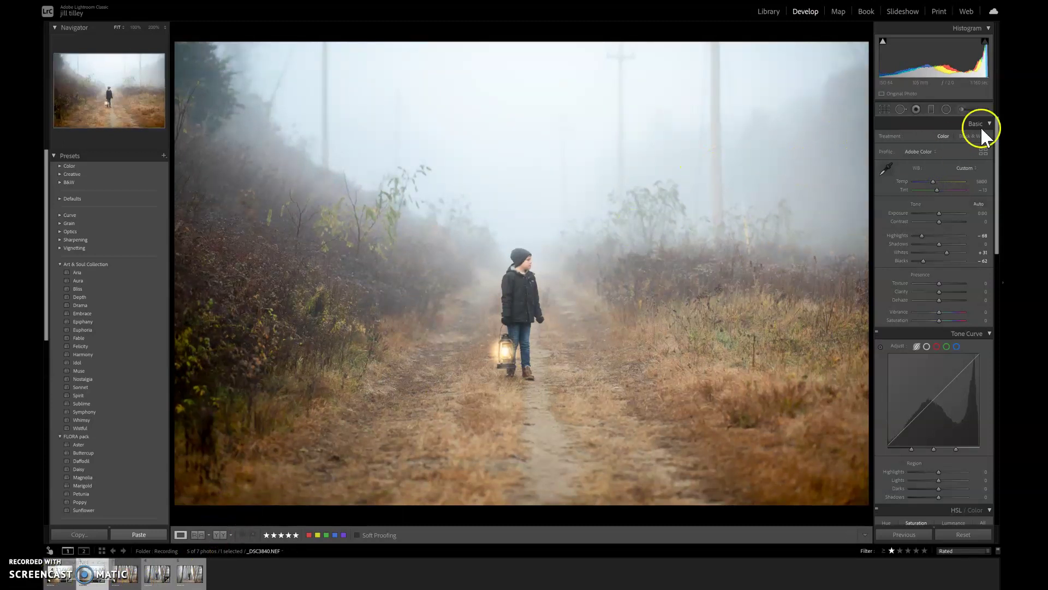
Step: Check the finished version's hat brush mask, then return to the working copy
click(963, 107)
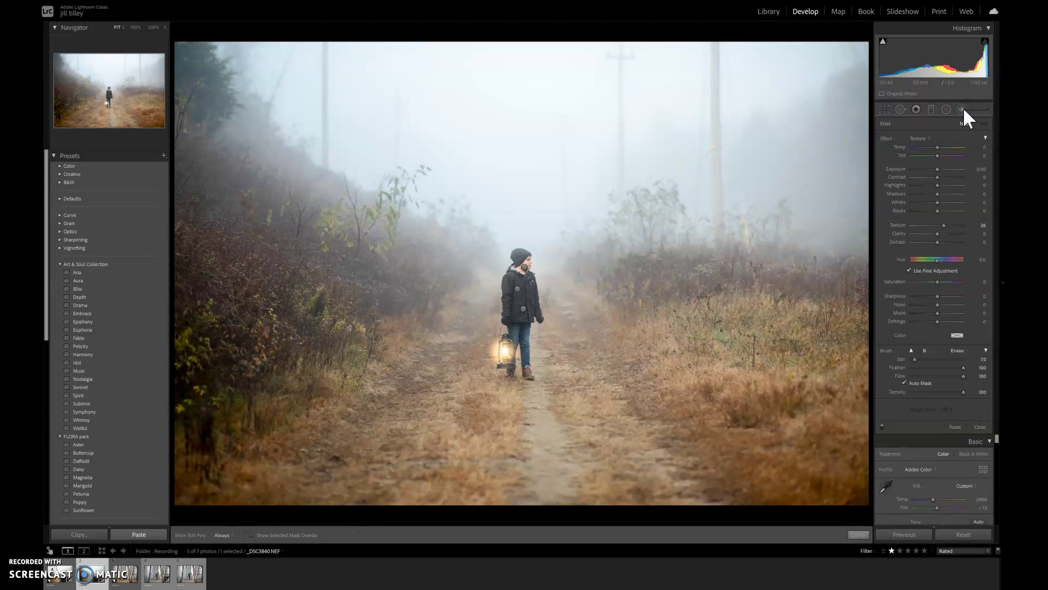
click(524, 267)
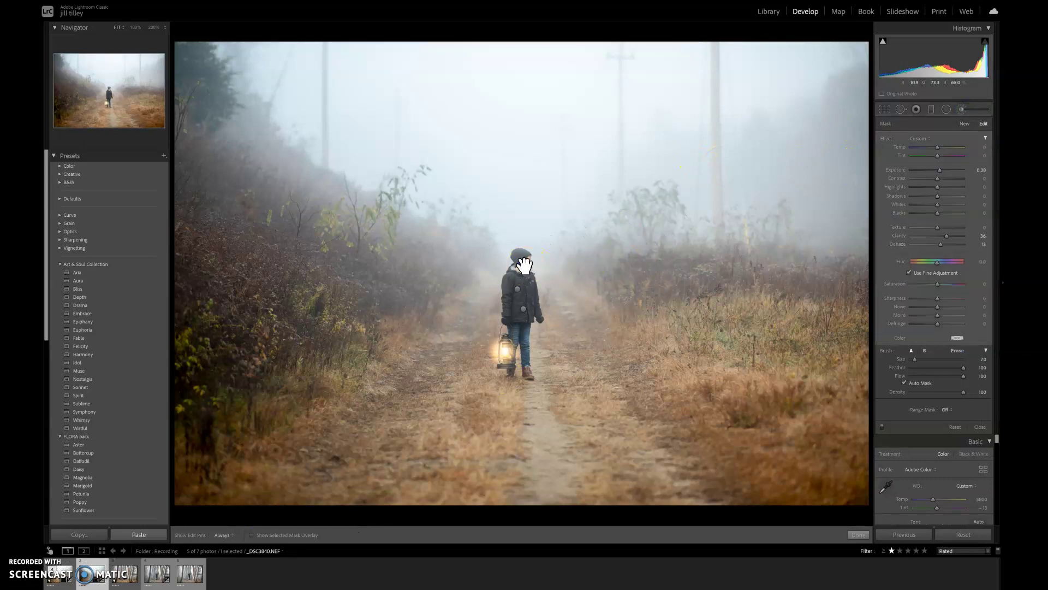
mouse_move(524, 265)
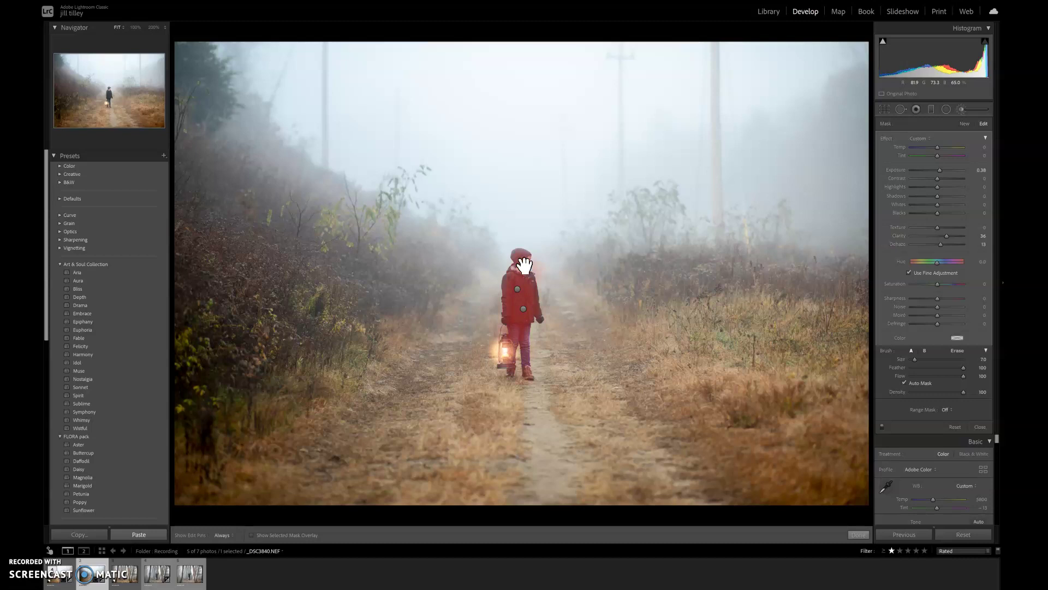
click(54, 583)
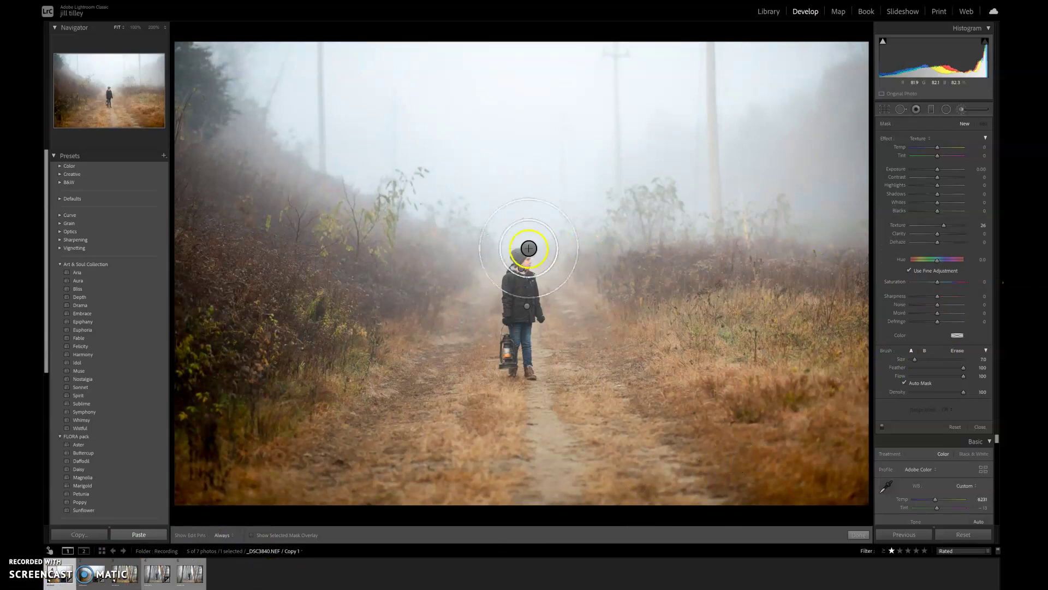
Step: Select the boy's head brush mask and set Clarity 21 and Dehaze 6
click(521, 267)
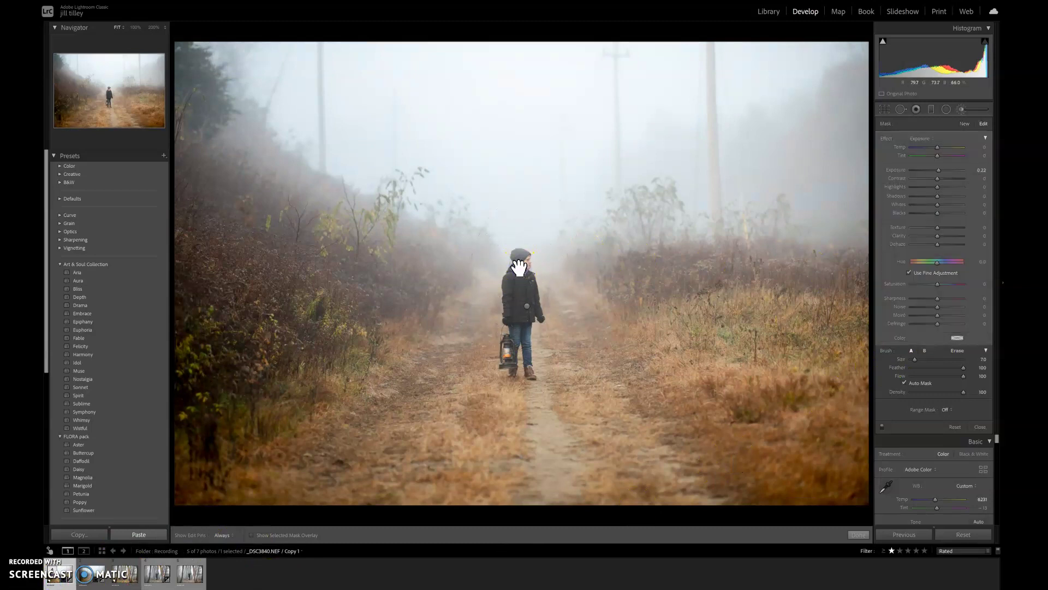
drag(937, 235, 937, 243)
click(938, 244)
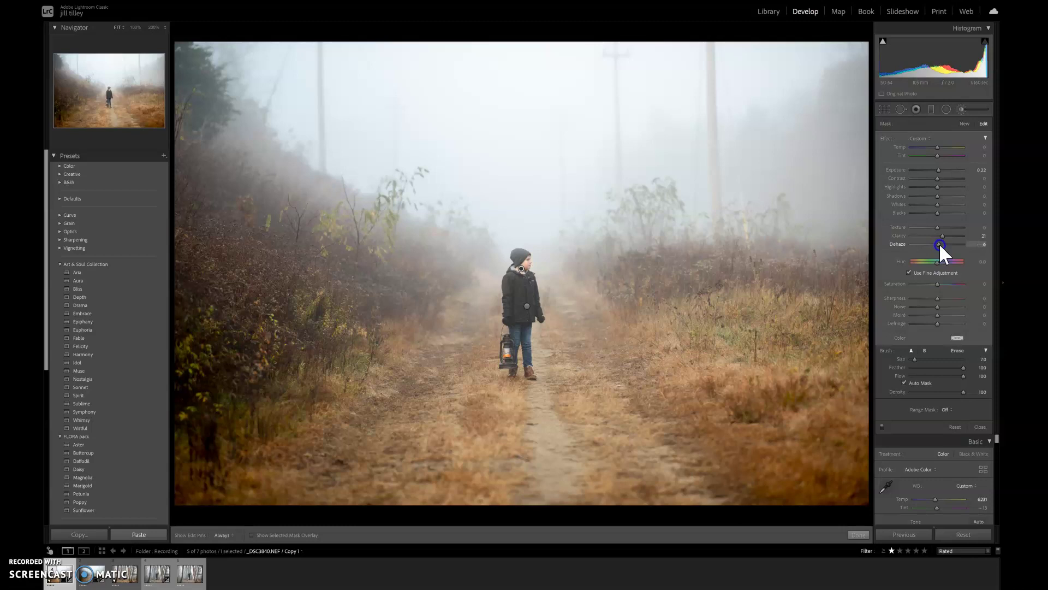
scroll(521, 292, down, 2)
Step: Extend the mask over the boy's body from the lantern up to the hat
key(h)
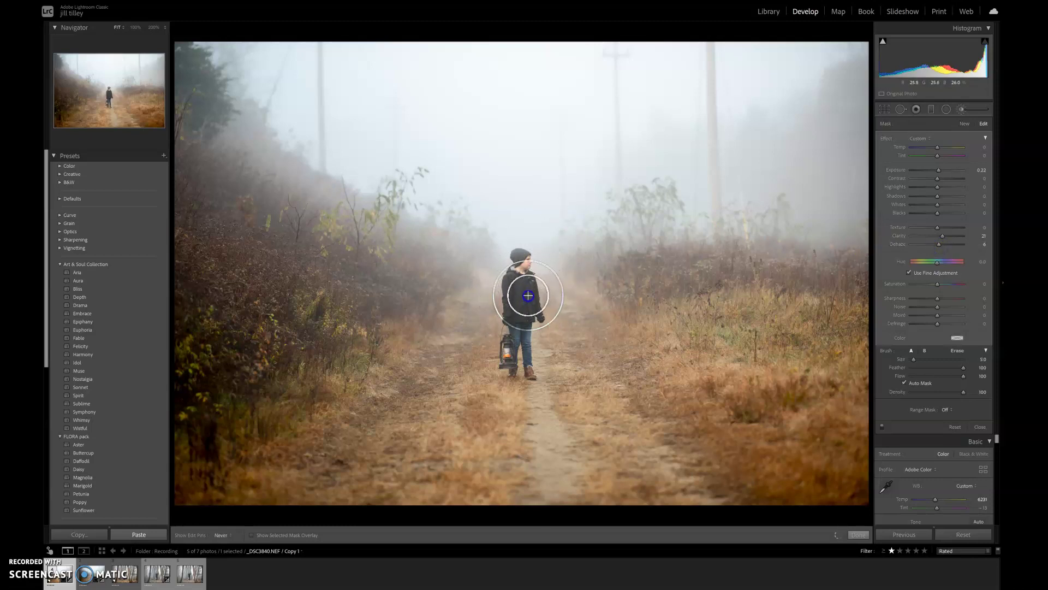
mouse_move(518, 321)
mouse_down()
mouse_move(516, 259)
mouse_move(526, 366)
mouse_up()
key(h)
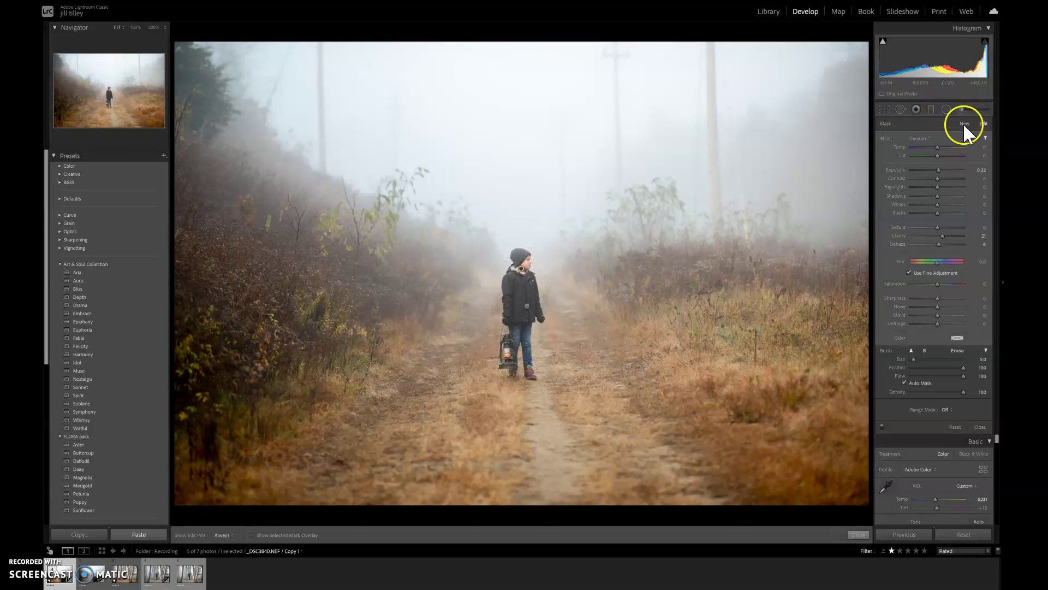
click(964, 124)
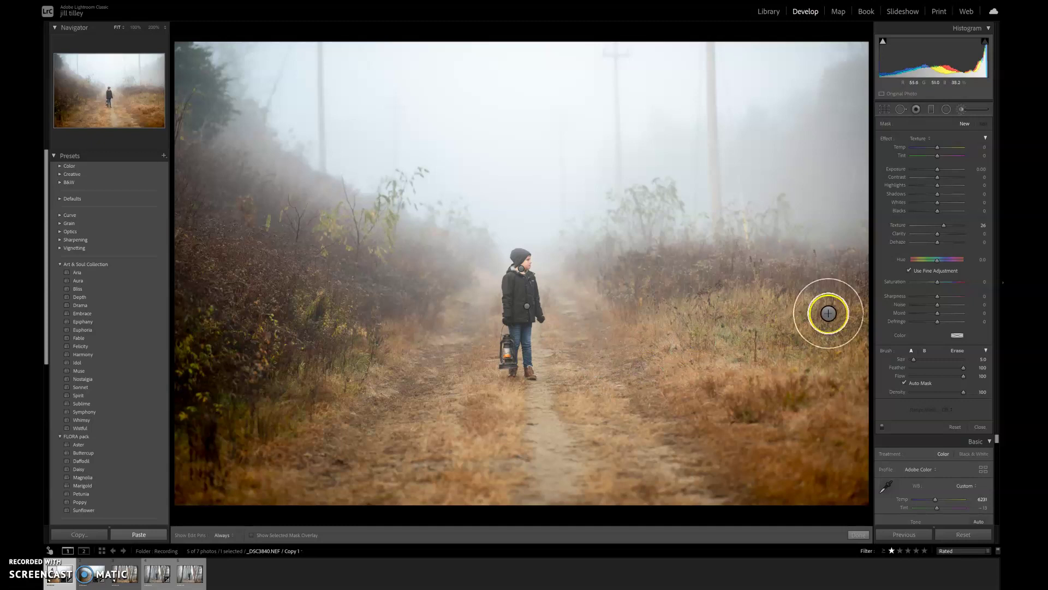
Step: Draw a small radial filter on the lantern with Exposure 1.86 and Temp 56
click(945, 110)
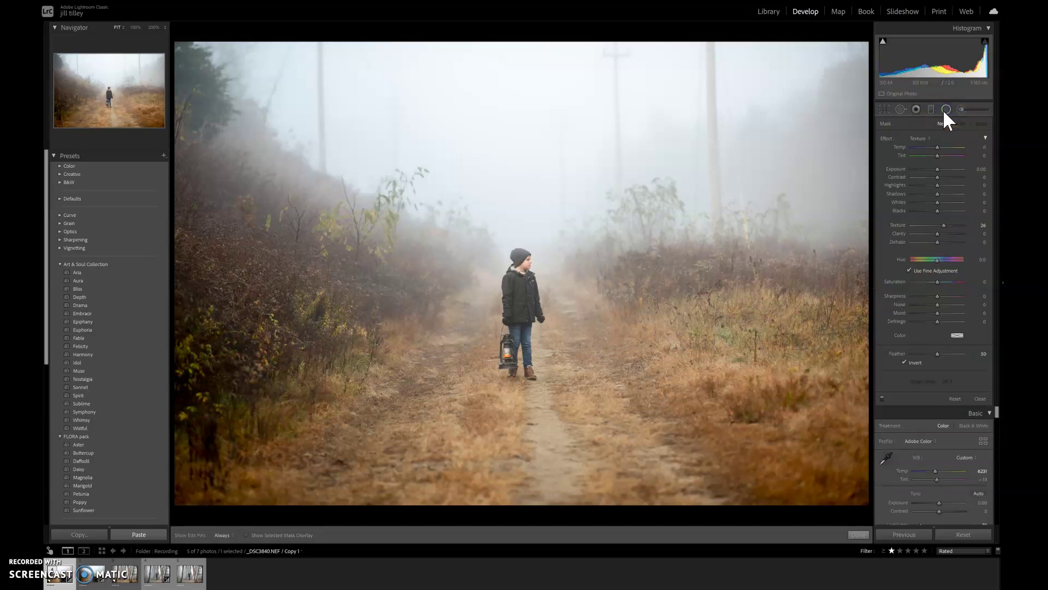
click(918, 138)
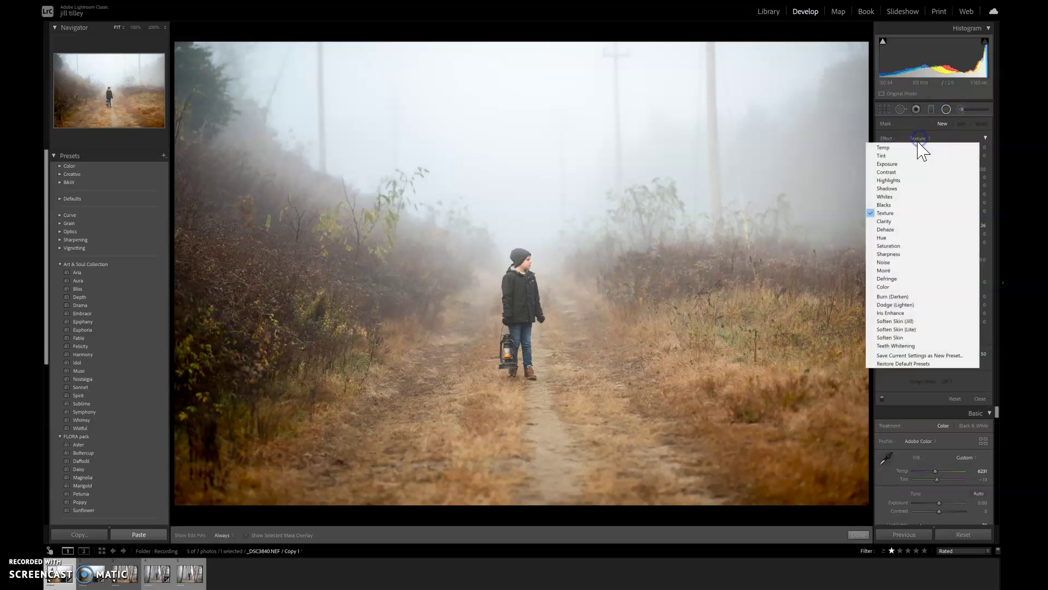
click(903, 164)
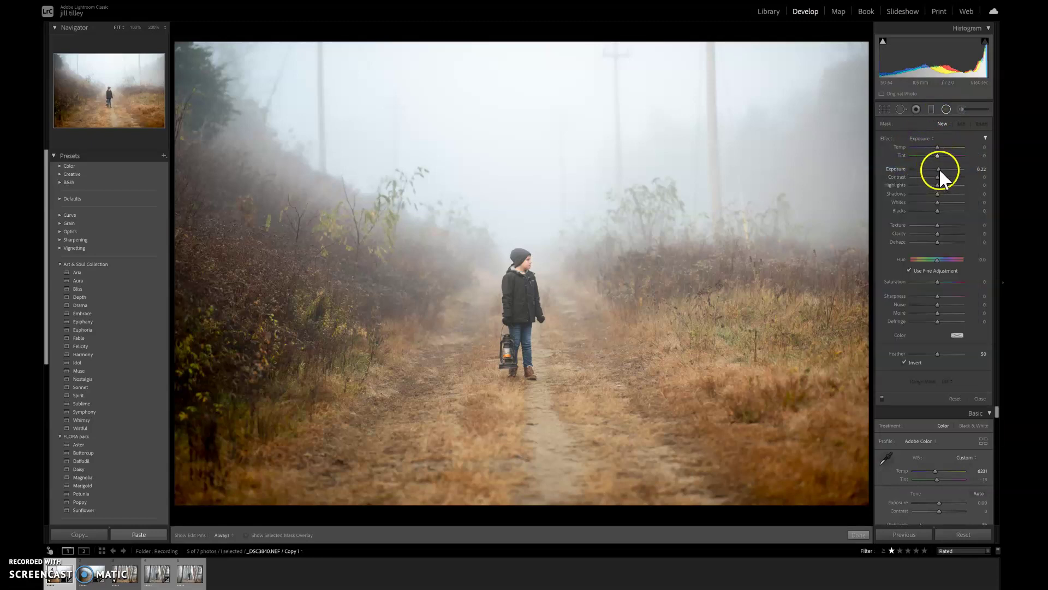
drag(939, 169, 946, 170)
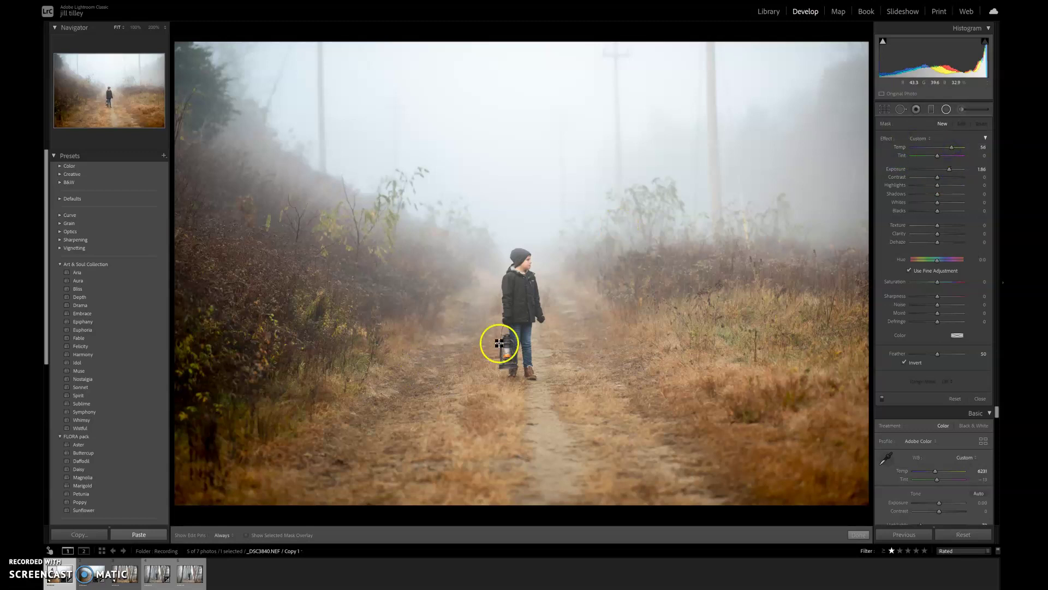
mouse_move(502, 353)
mouse_down()
mouse_move(492, 337)
mouse_move(514, 351)
mouse_up()
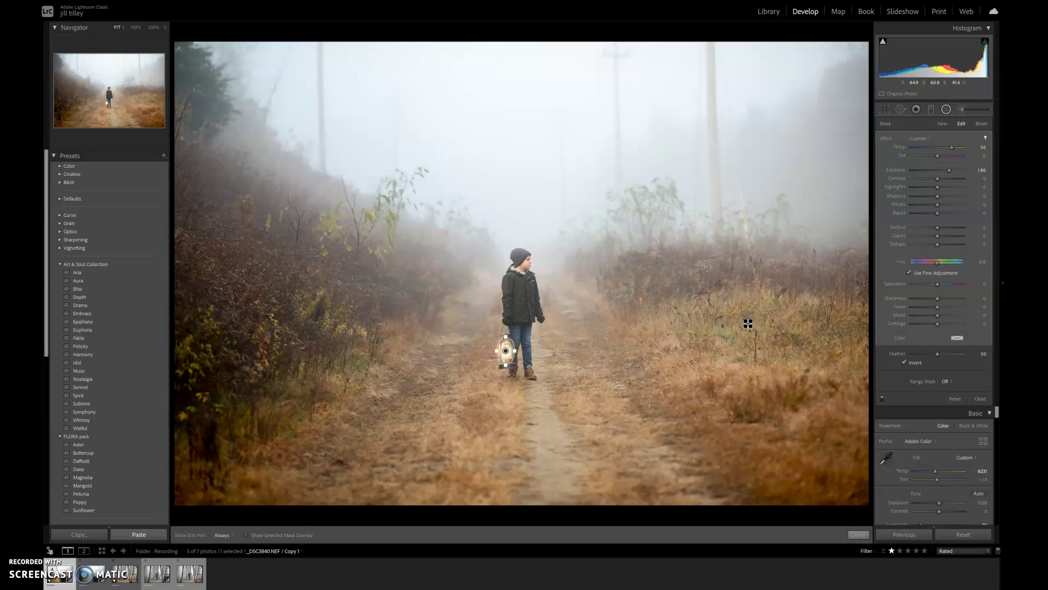
Step: Apply the lantern glow and compare the copy against the original _DSC3840.NEF
click(855, 534)
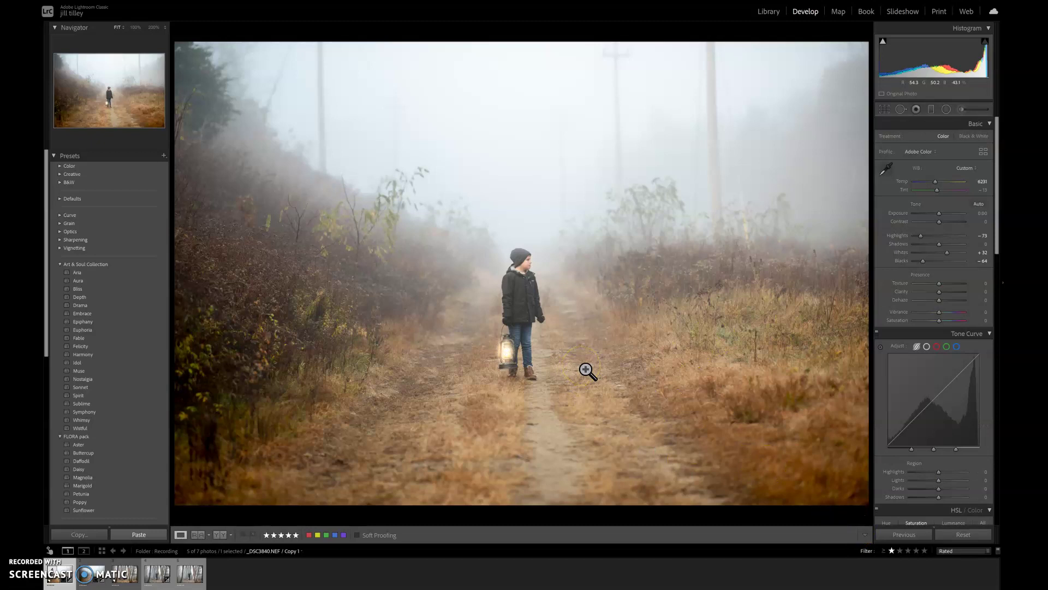
click(85, 581)
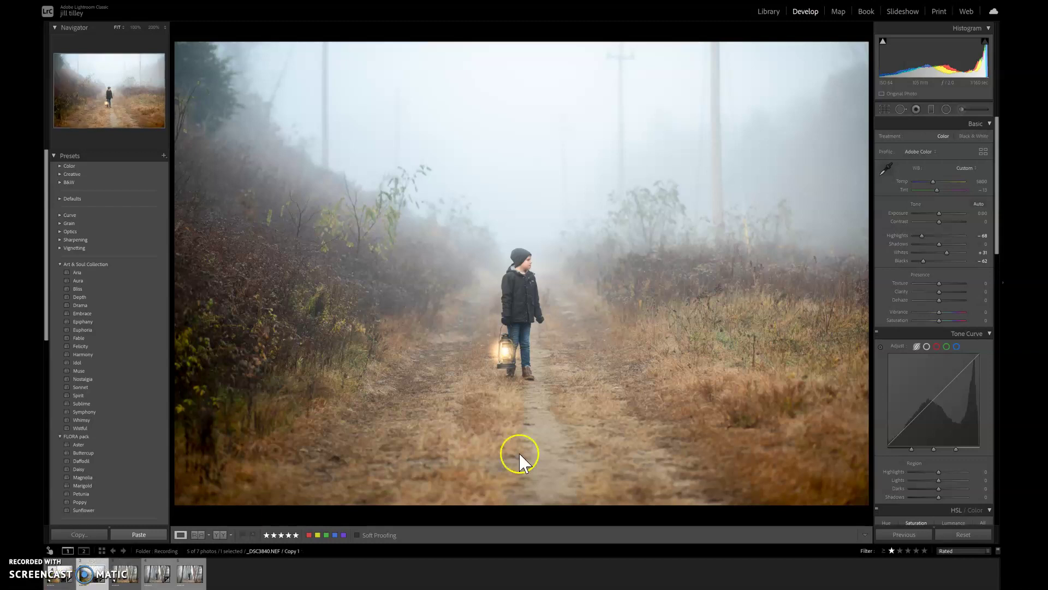
click(55, 580)
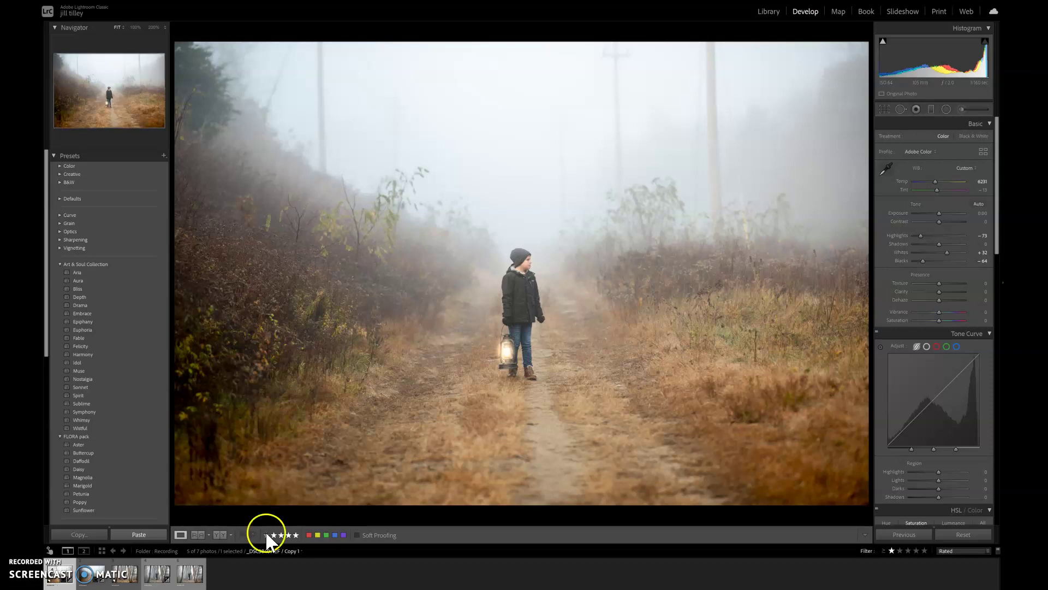
Step: Paint a Texture 26 brush at size 3 around the lantern and the boy
click(959, 109)
click(919, 138)
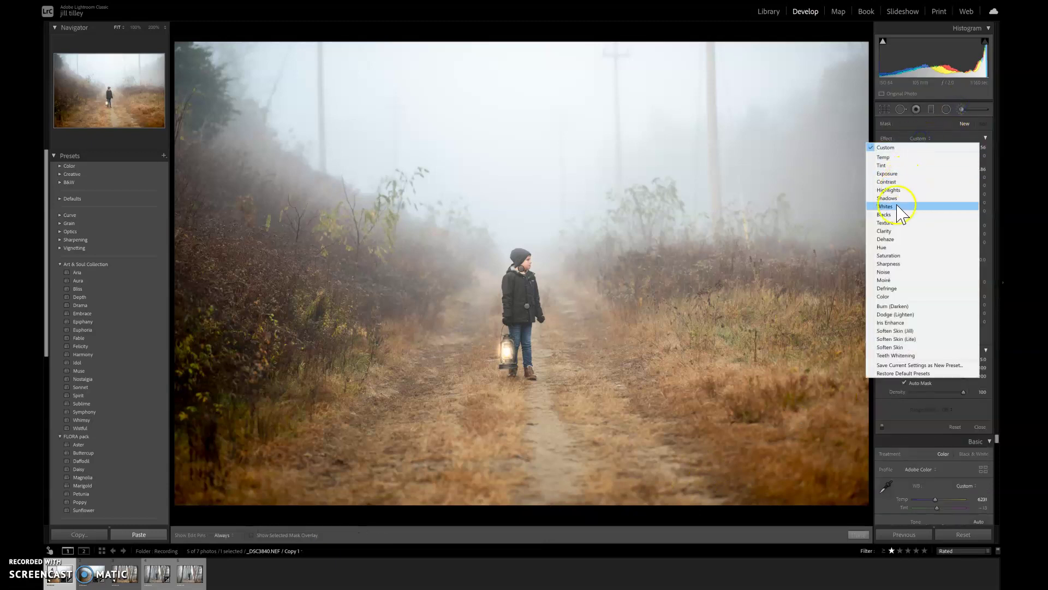
click(889, 223)
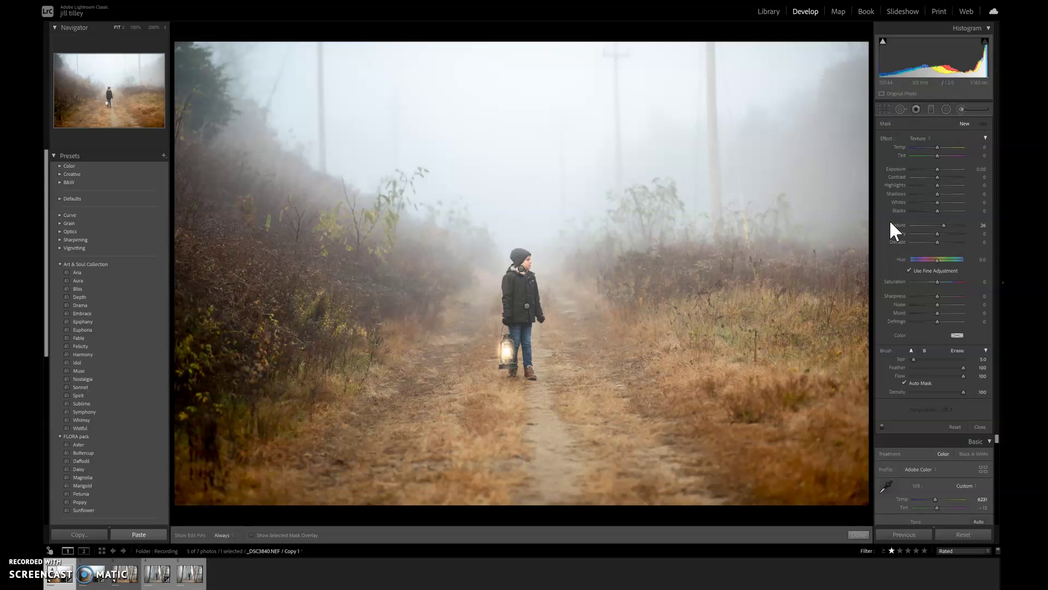
scroll(517, 330, down, 2)
key(h)
mouse_move(514, 339)
mouse_down()
mouse_move(531, 375)
mouse_move(516, 324)
mouse_move(512, 347)
mouse_move(510, 298)
mouse_move(515, 276)
mouse_move(533, 288)
mouse_move(536, 316)
mouse_move(512, 278)
mouse_move(524, 254)
mouse_move(513, 251)
mouse_move(515, 274)
mouse_move(528, 279)
mouse_move(516, 329)
mouse_move(525, 324)
mouse_move(534, 375)
mouse_move(510, 372)
mouse_up()
key(h)
key(h)
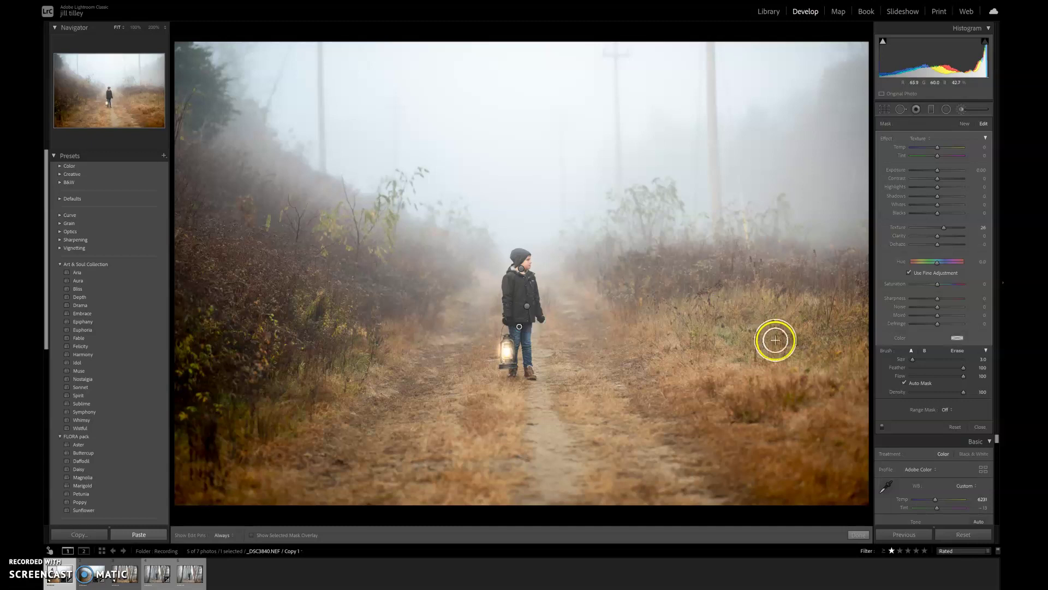
mouse_move(970, 553)
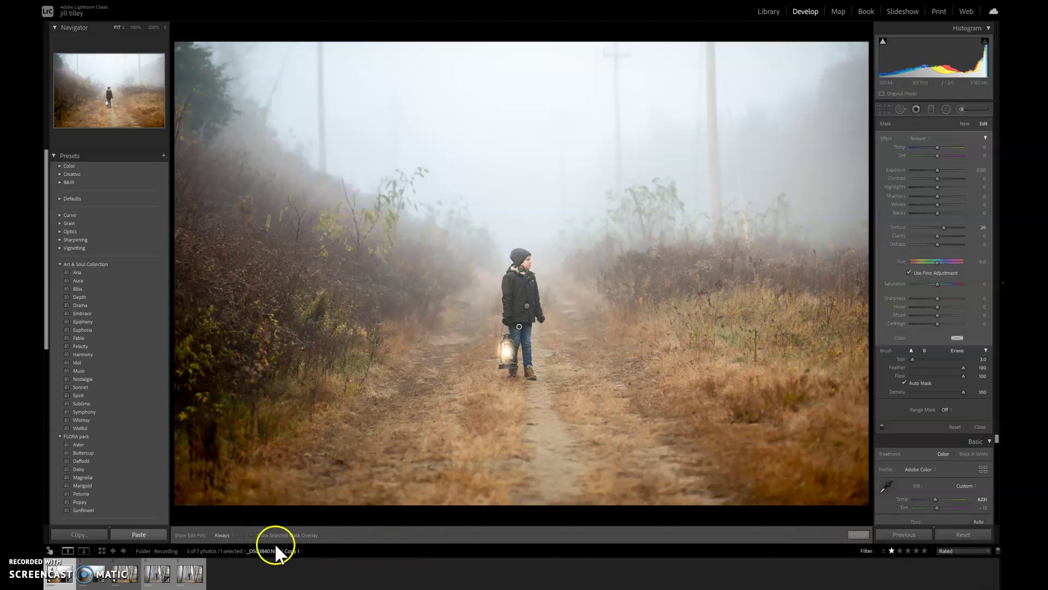
Step: Apply the brush edits and show the lantern photo in a side-by-side Before & After view
click(857, 535)
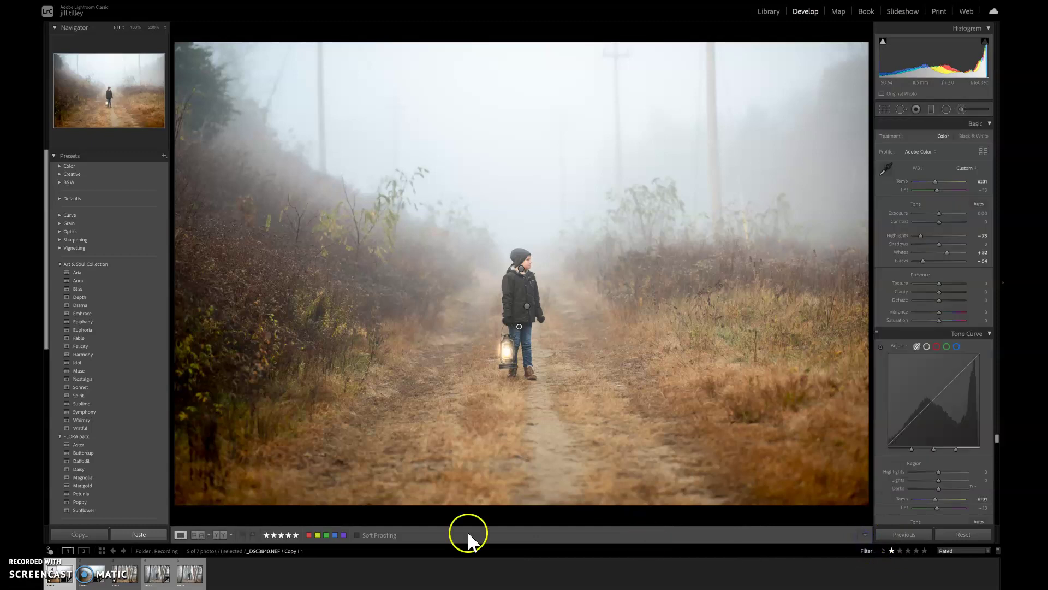
click(217, 535)
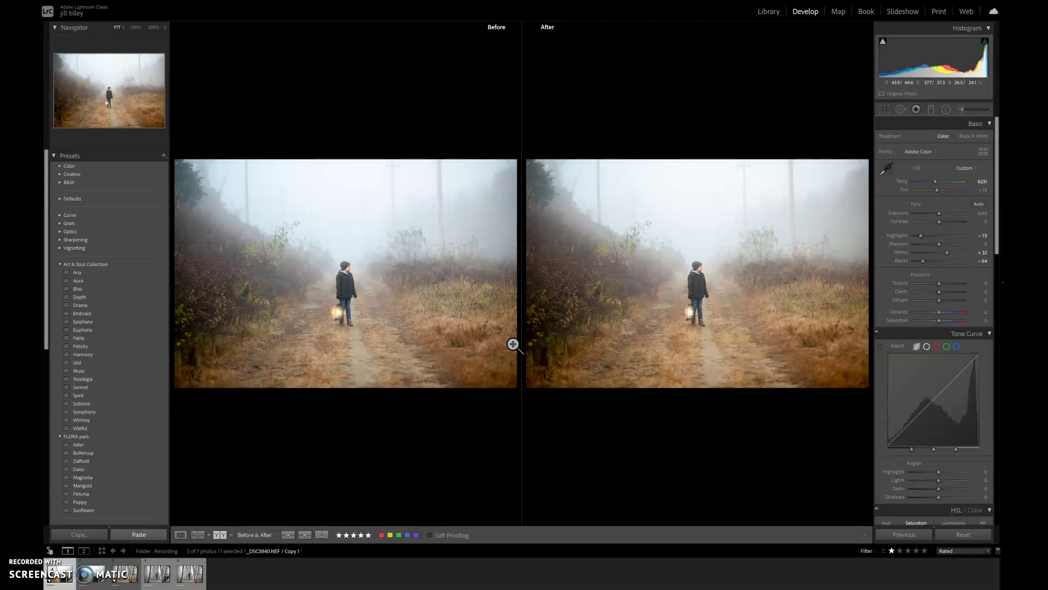
click(84, 583)
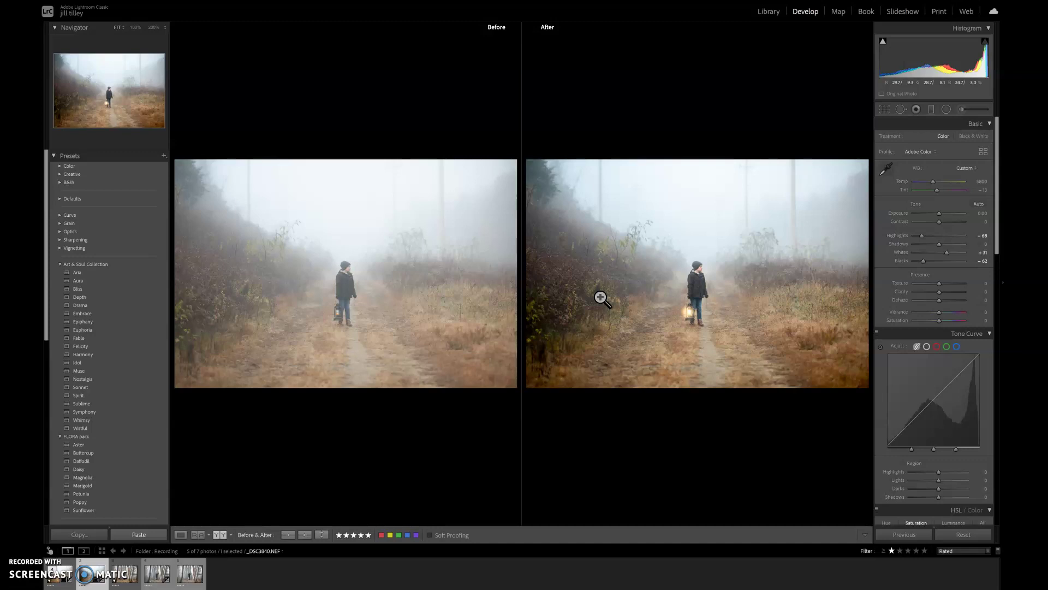
Step: Compare the forest photo with its Photoshop-edited version in Loupe view, ending on _DSC3857.NEF
click(126, 575)
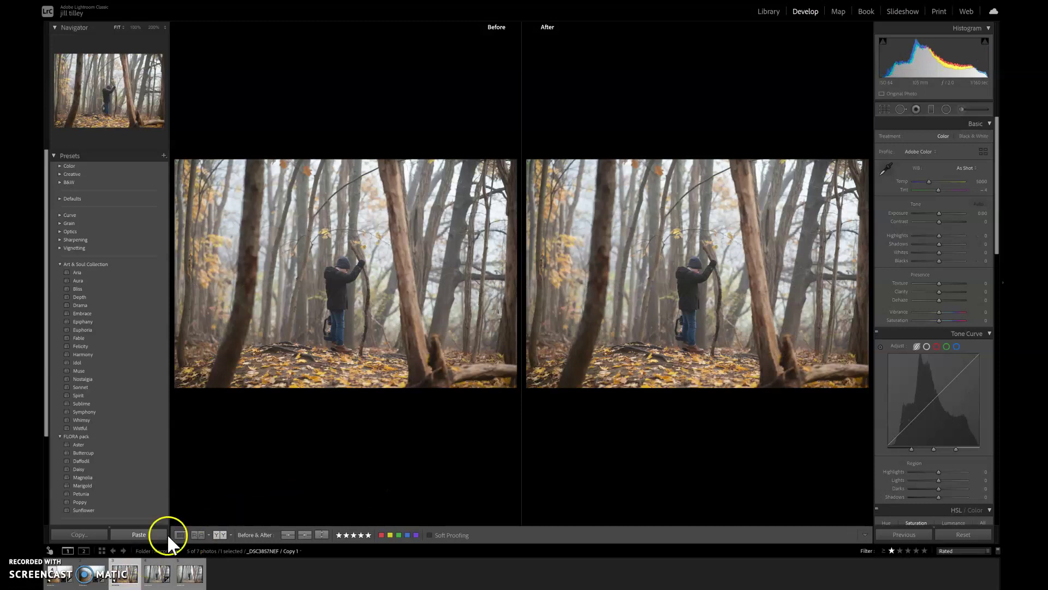
click(179, 535)
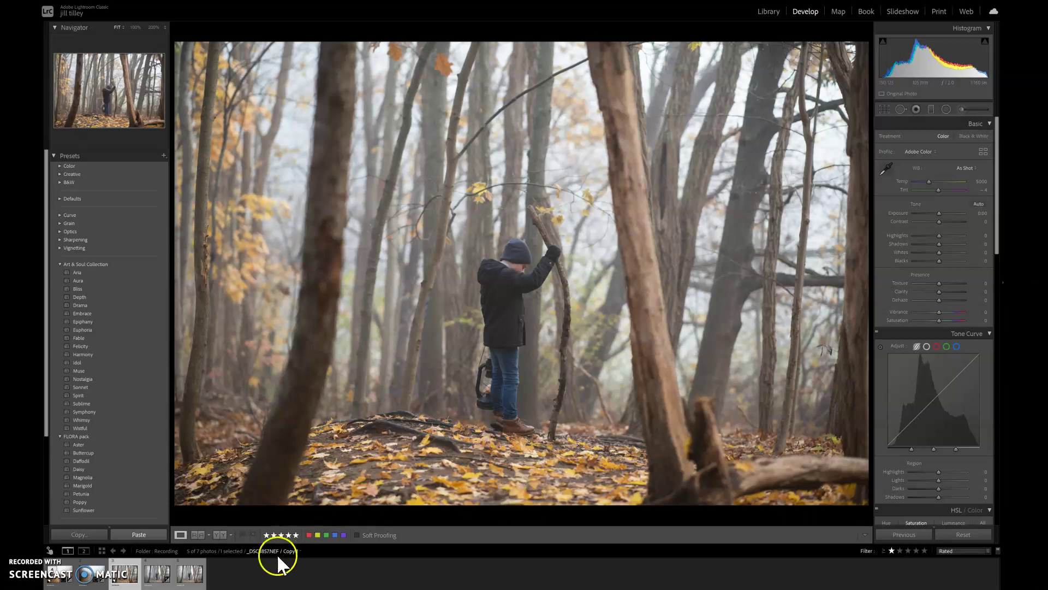
click(177, 584)
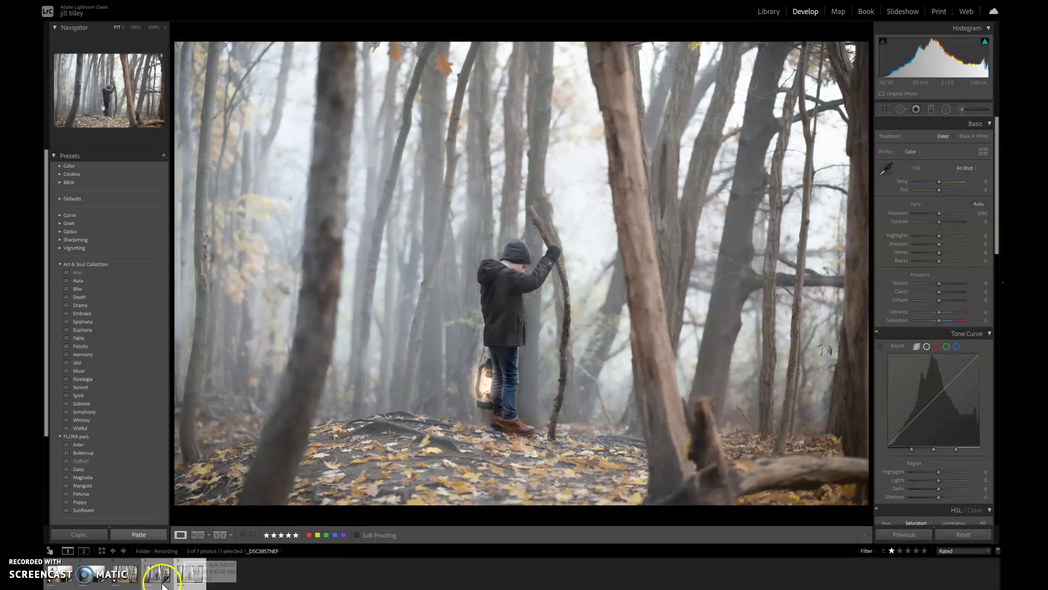
click(160, 583)
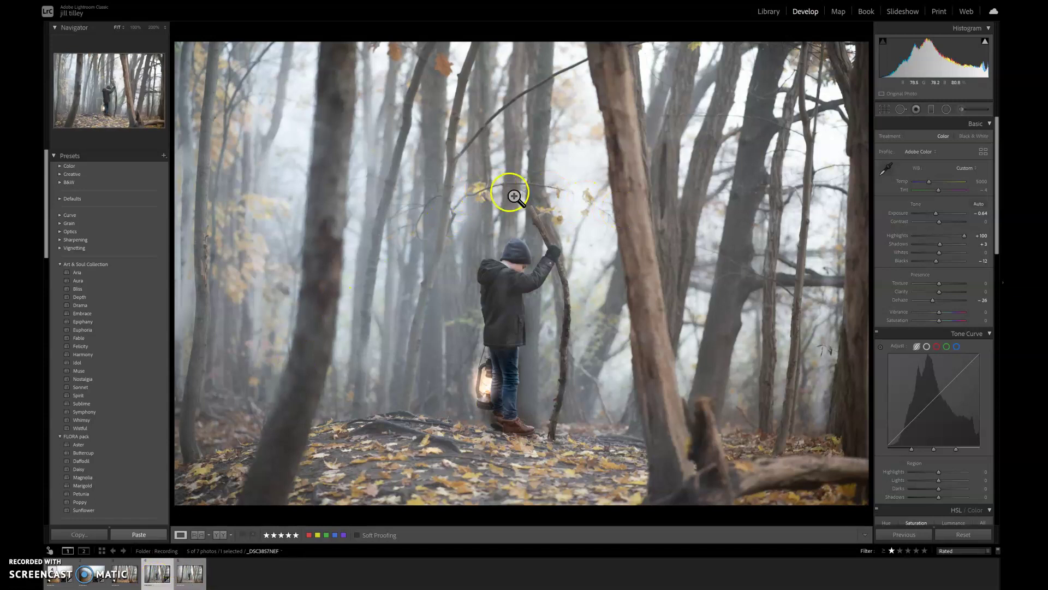
click(190, 583)
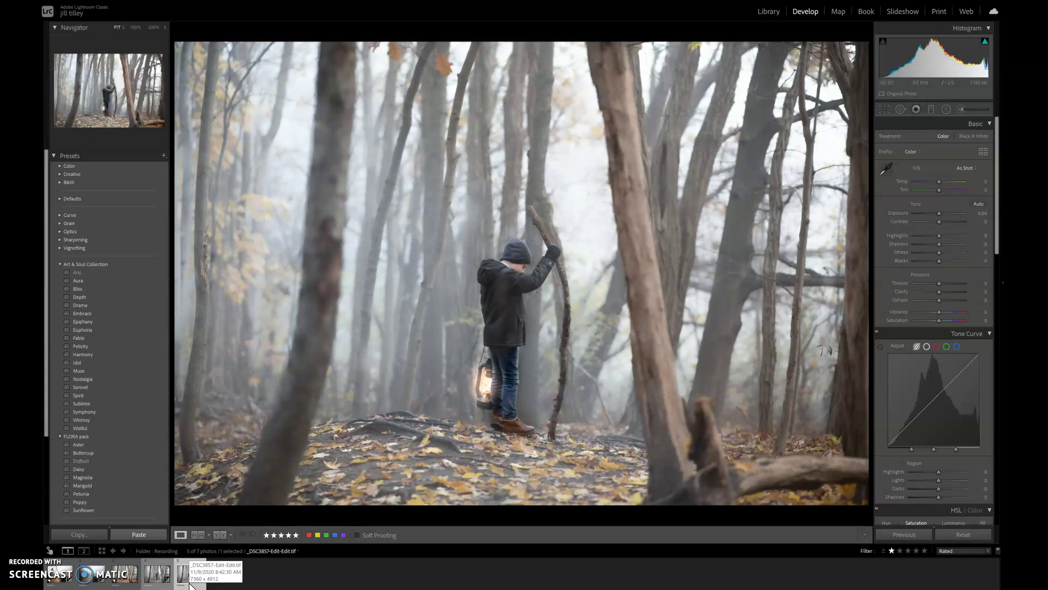
click(158, 575)
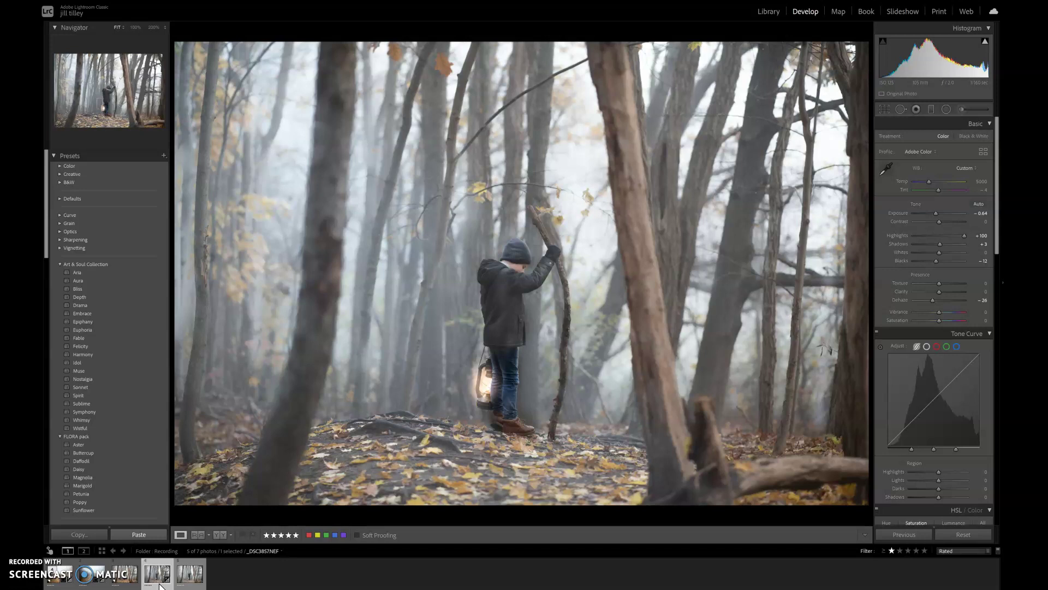
Step: Copy the develop settings from the selected, graded _DSC3857.NEF via Copy Settings
click(172, 557)
click(83, 533)
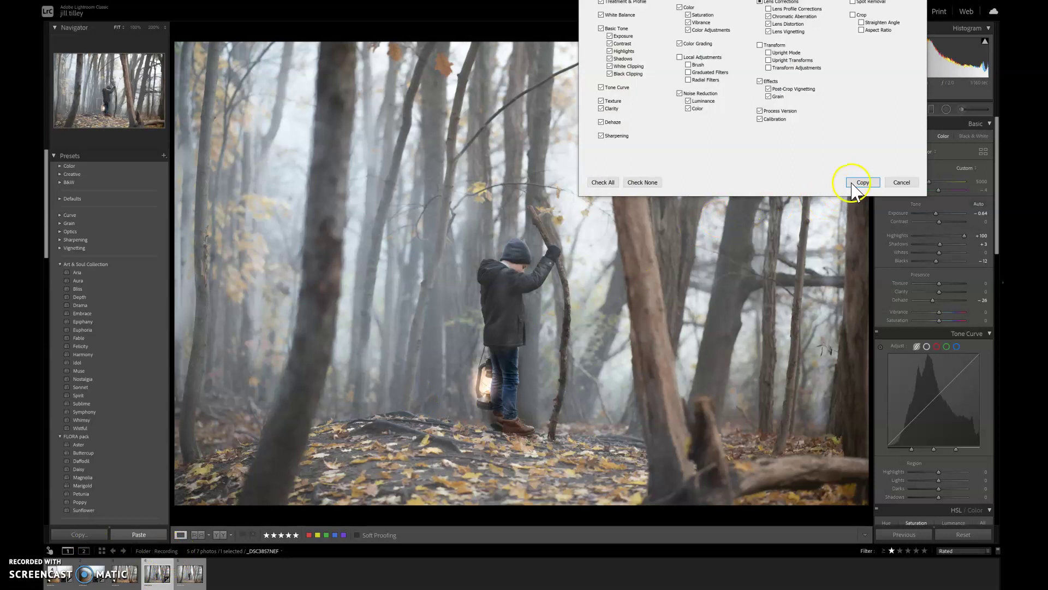
click(856, 179)
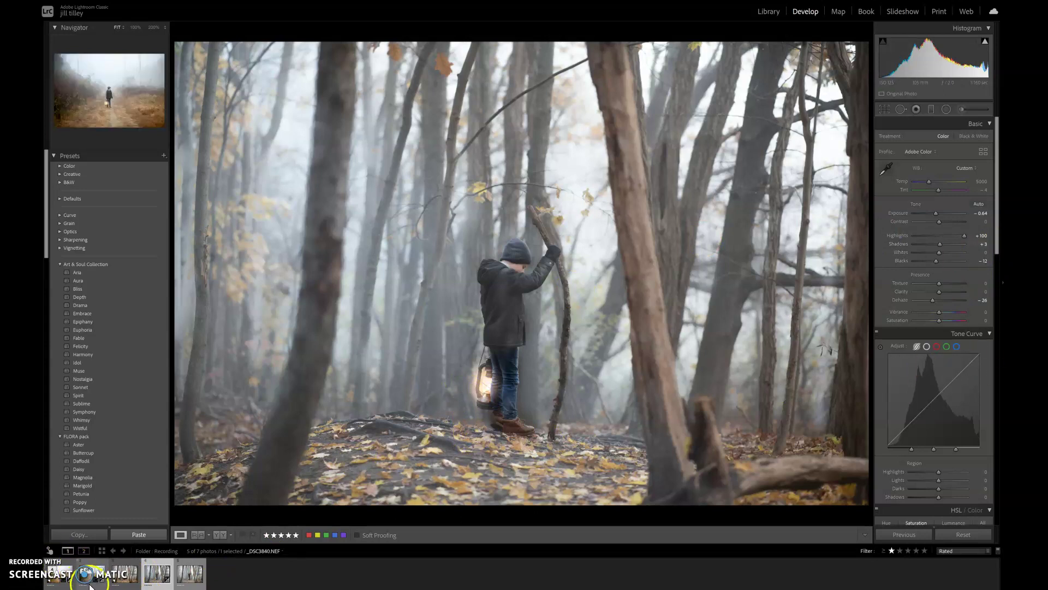
Step: On the copy, set Exposure +0.34, Highlights +97, Blacks +33 and Dehaze +16
click(121, 582)
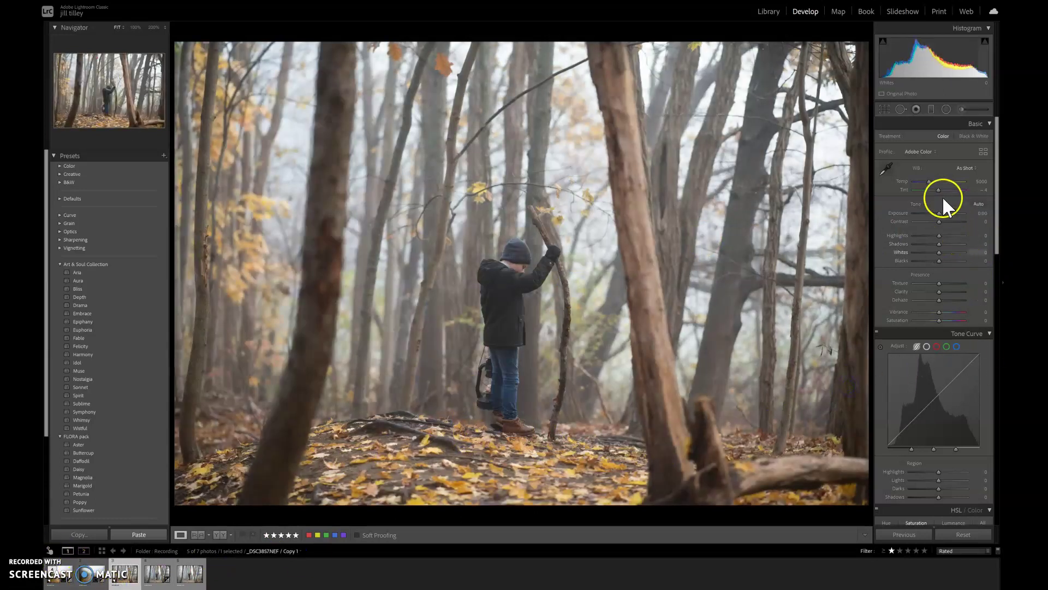
drag(937, 212, 939, 211)
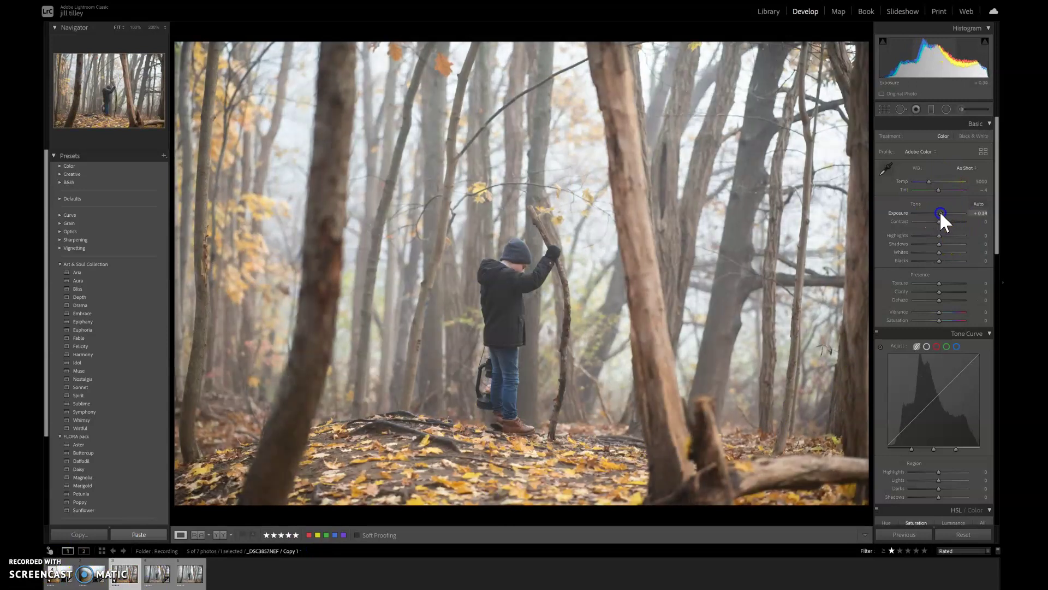
mouse_move(937, 235)
mouse_down()
mouse_move(964, 236)
mouse_move(938, 244)
mouse_up()
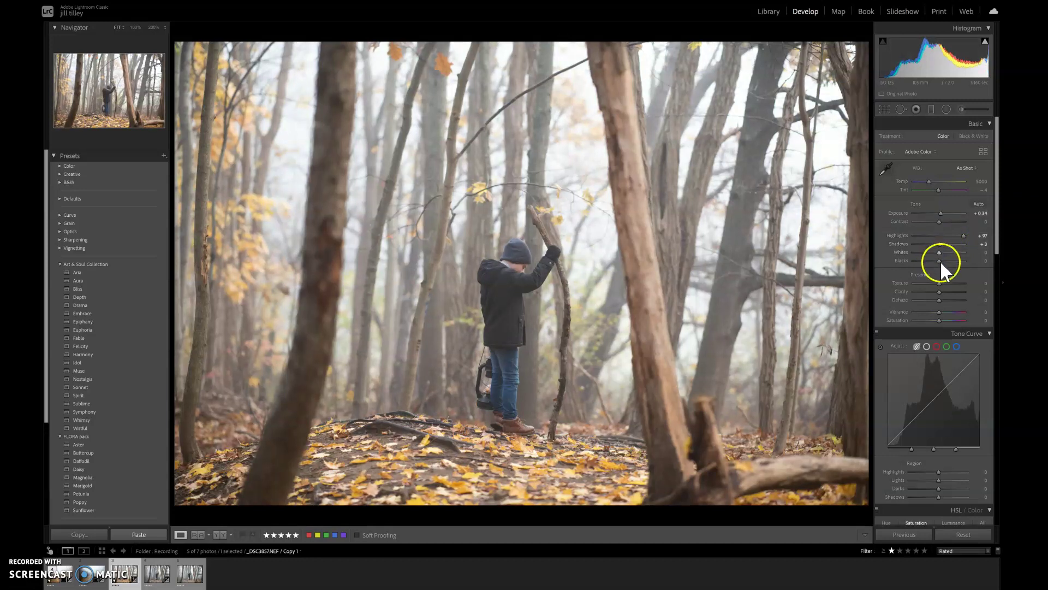
drag(942, 261, 949, 262)
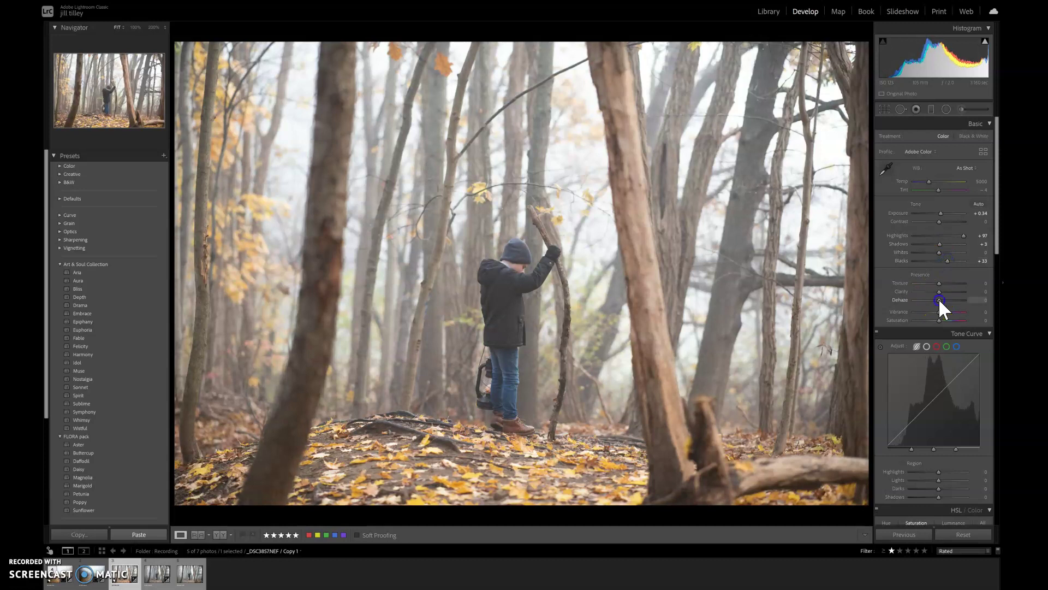
mouse_move(938, 298)
mouse_down()
mouse_move(926, 298)
mouse_move(939, 296)
mouse_up()
Step: After comparing with the graded original, lower the copy's Dehaze to slightly negative
click(160, 587)
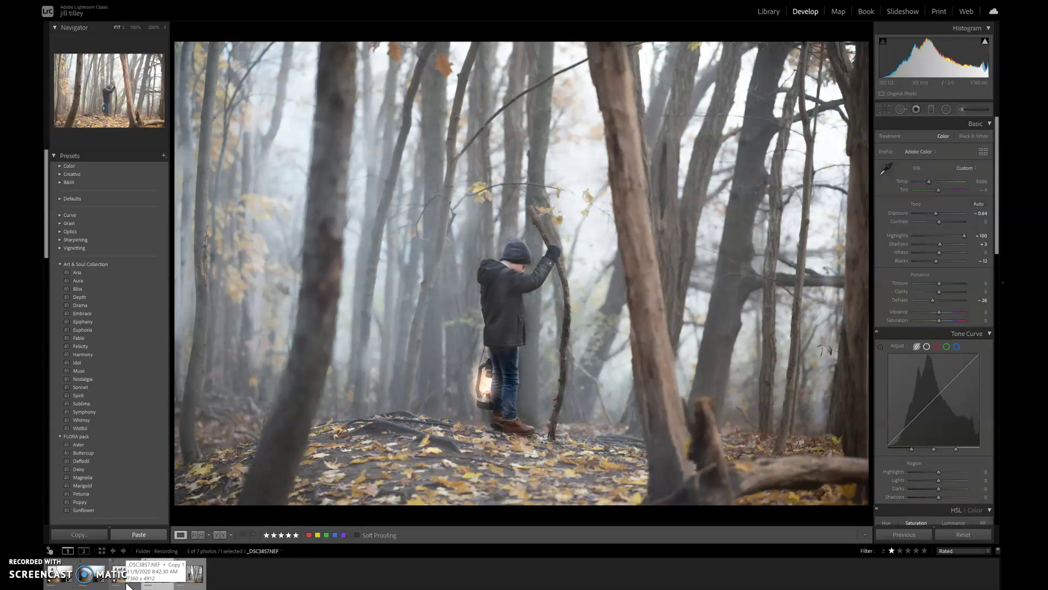
click(127, 584)
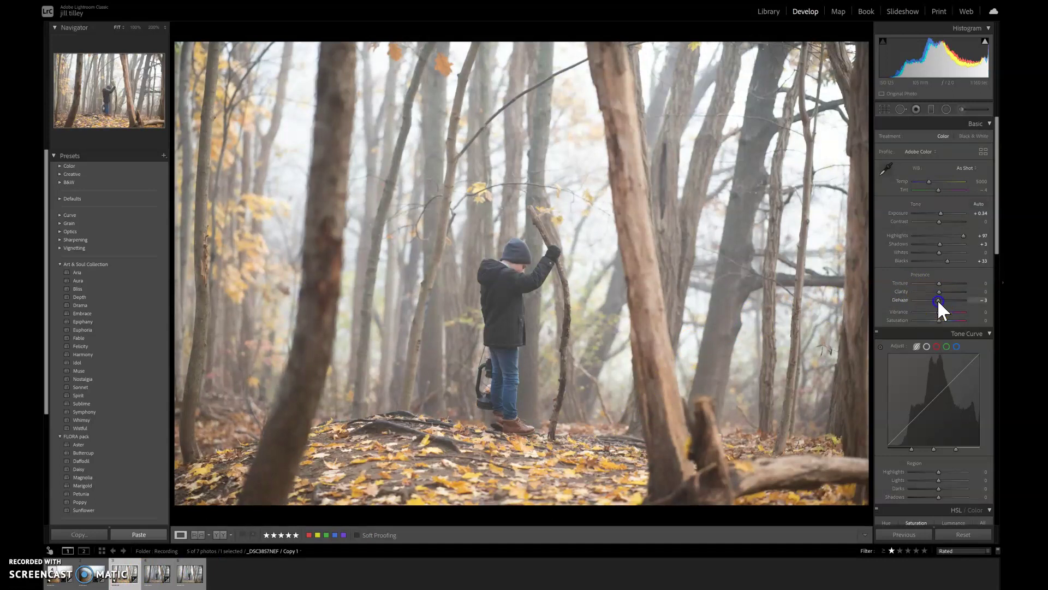
drag(938, 300, 934, 299)
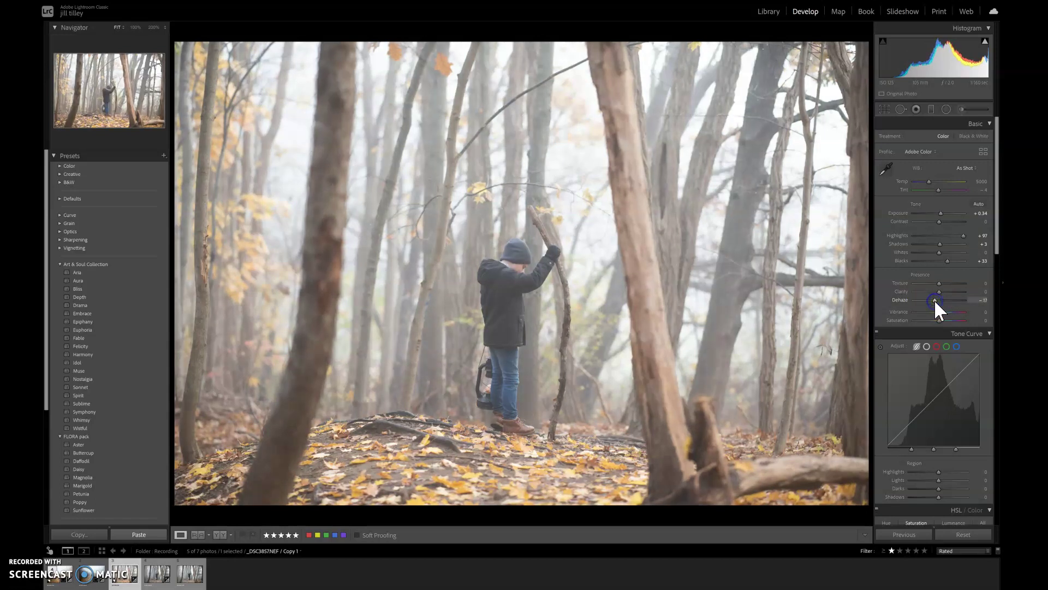
drag(995, 244, 997, 326)
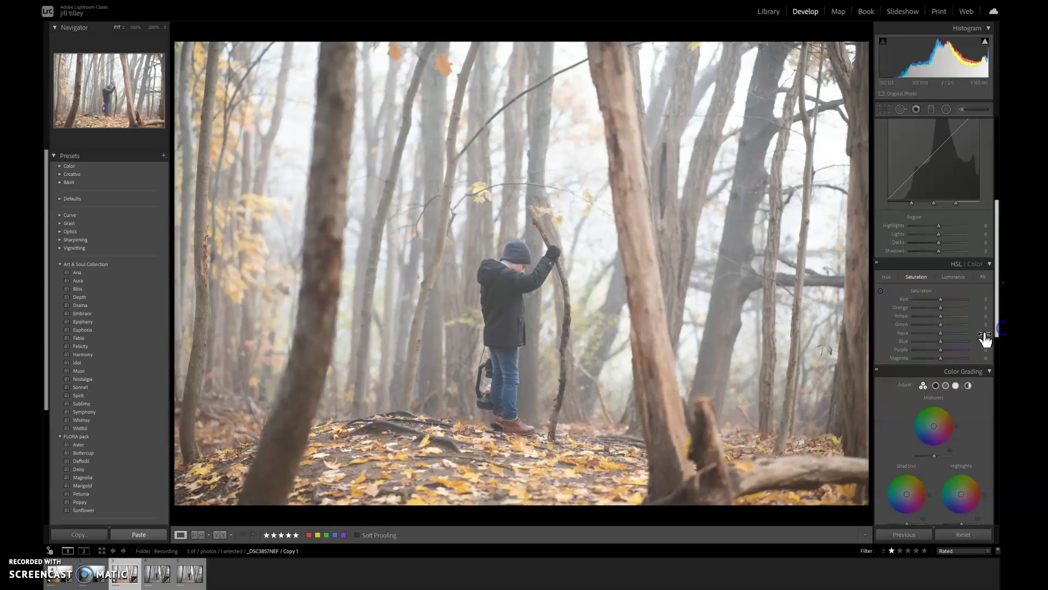
Step: Raise Blue saturation, try Blue luminance and reset it to 0, then compare versions
mouse_move(940, 342)
mouse_down()
mouse_move(969, 341)
mouse_move(957, 340)
mouse_up()
click(949, 277)
click(941, 341)
double_click(957, 340)
click(927, 278)
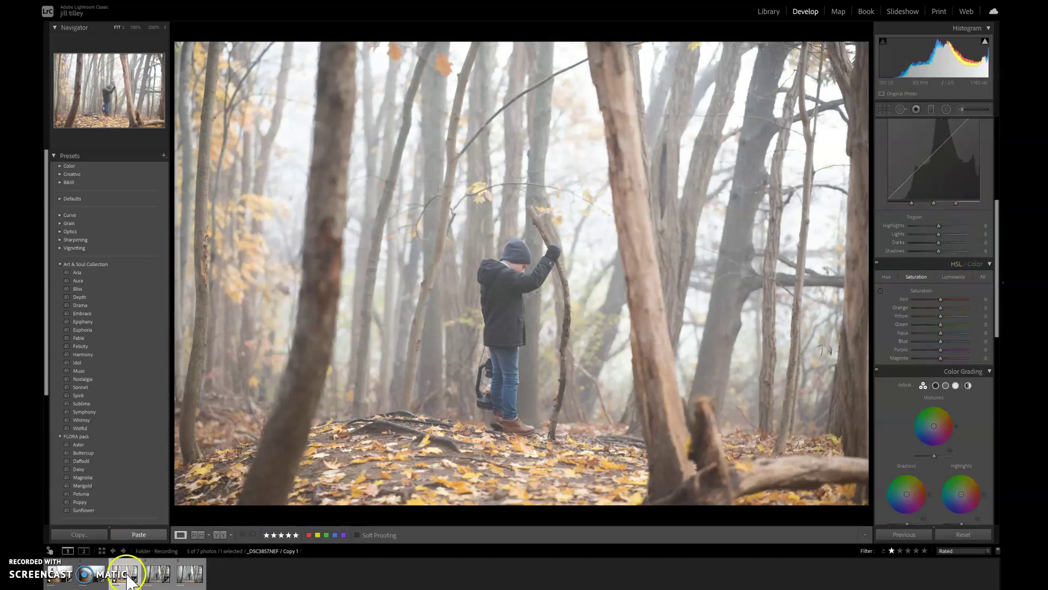
click(156, 575)
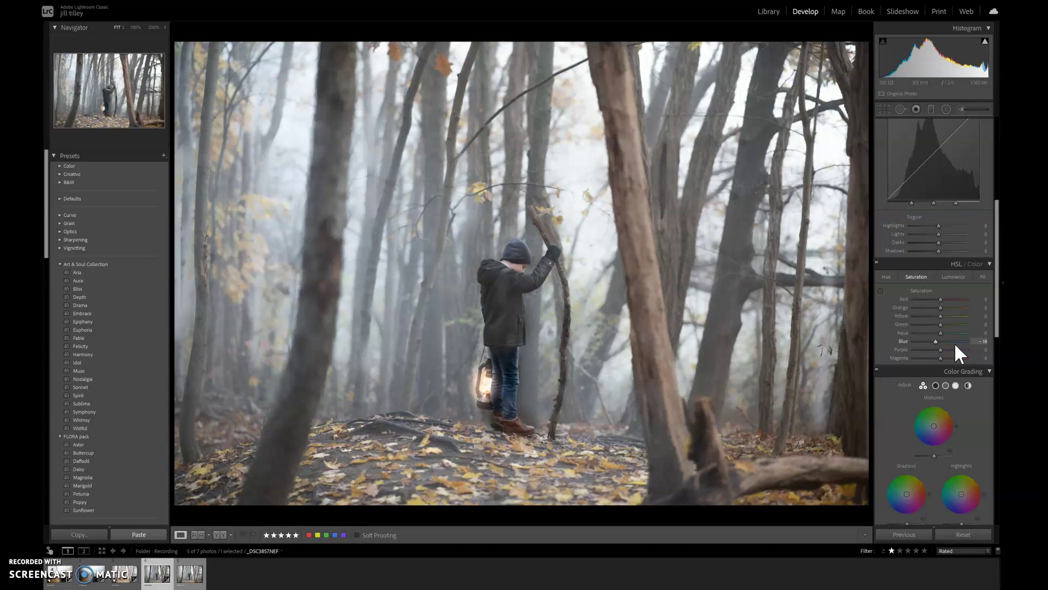
Step: On the virtual copy, set Blue saturation to about +34 and compare with the graded original
click(943, 275)
scroll(947, 313, up, 5)
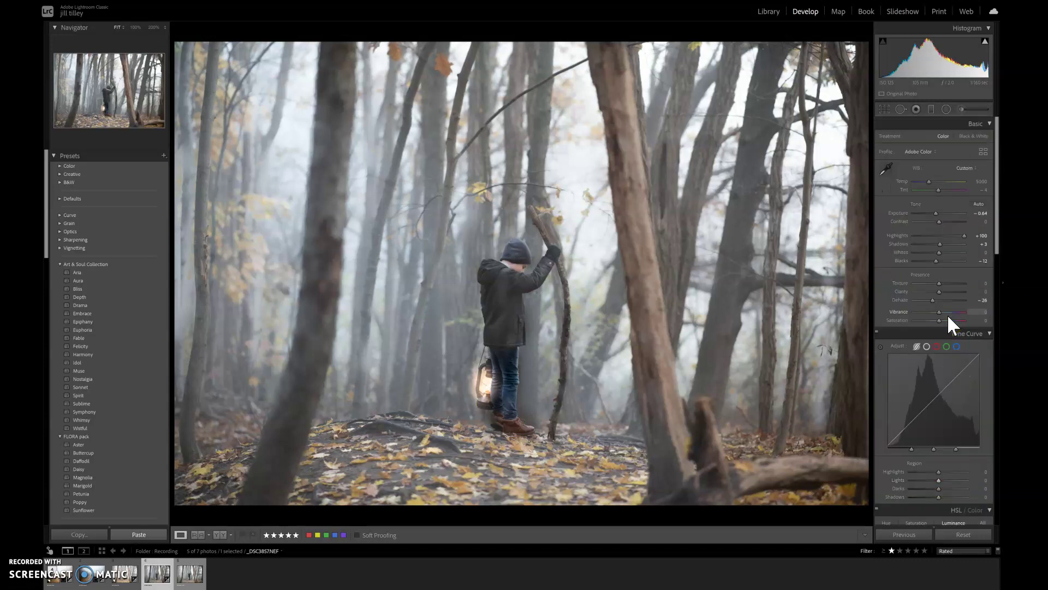
click(512, 532)
click(124, 573)
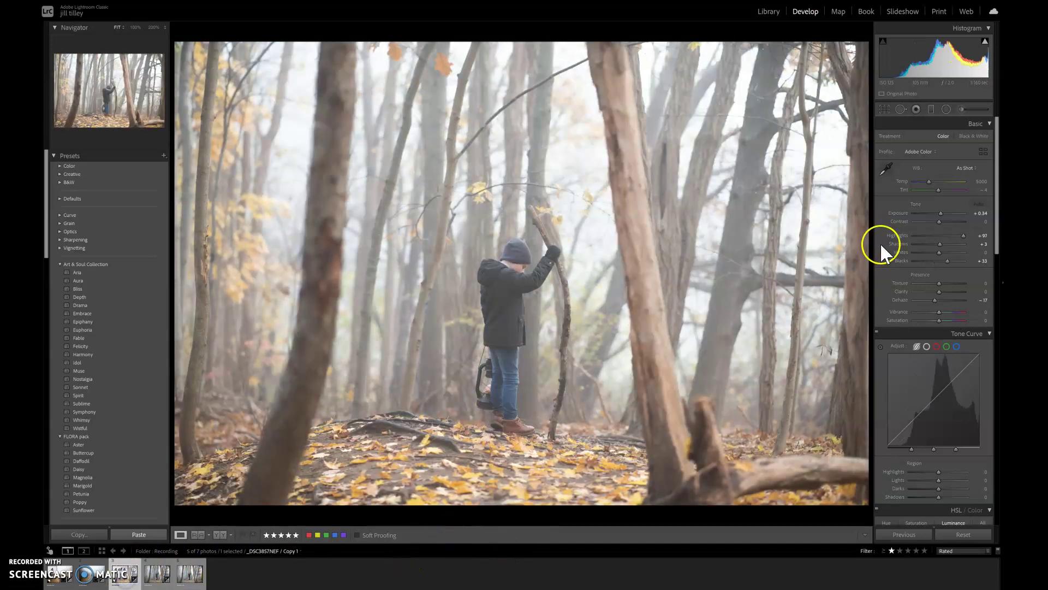
click(938, 202)
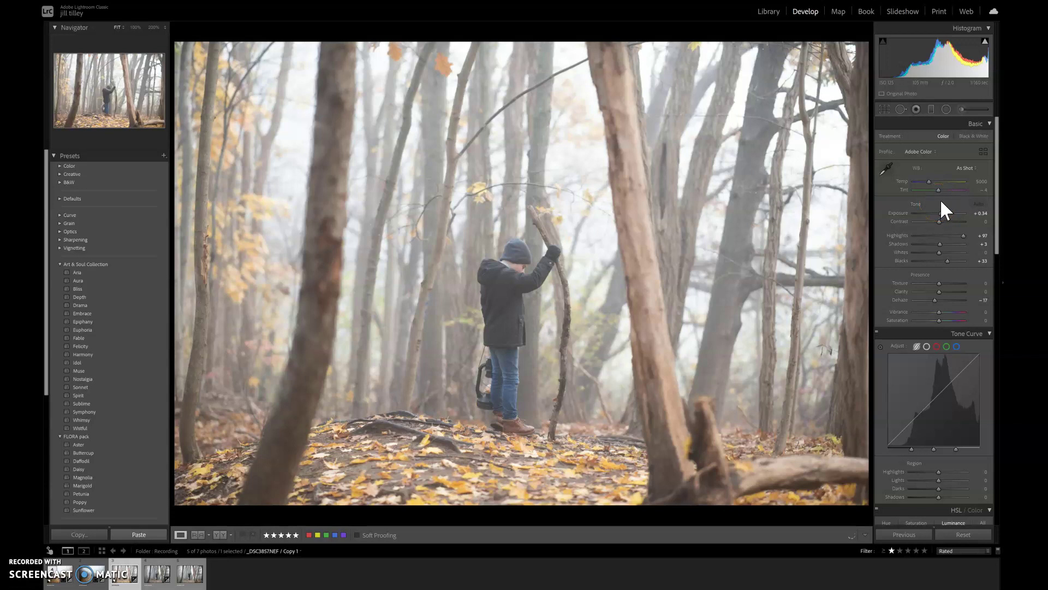
drag(994, 202, 939, 315)
click(916, 252)
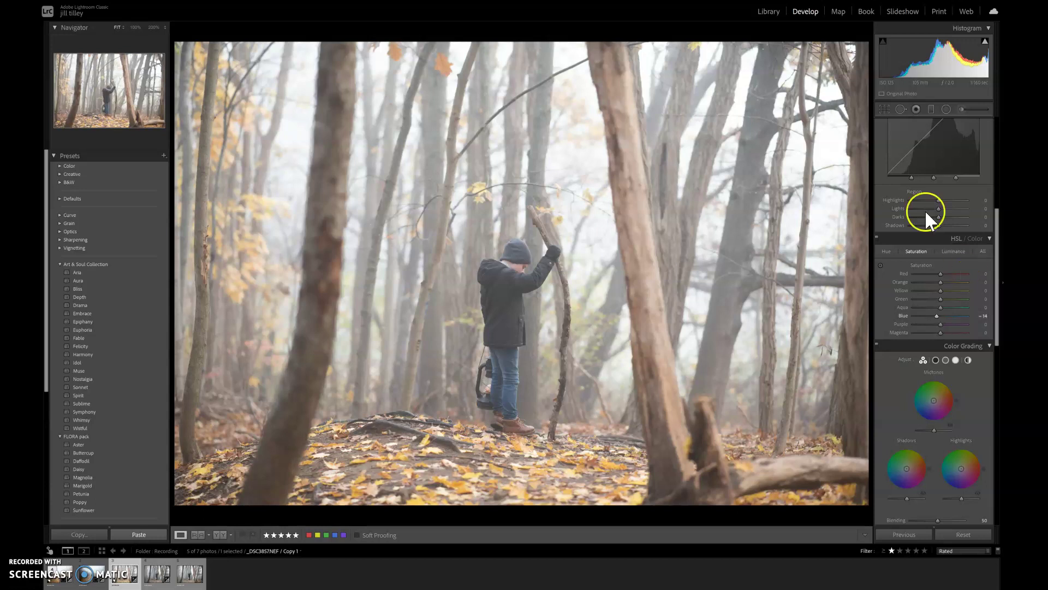
click(156, 583)
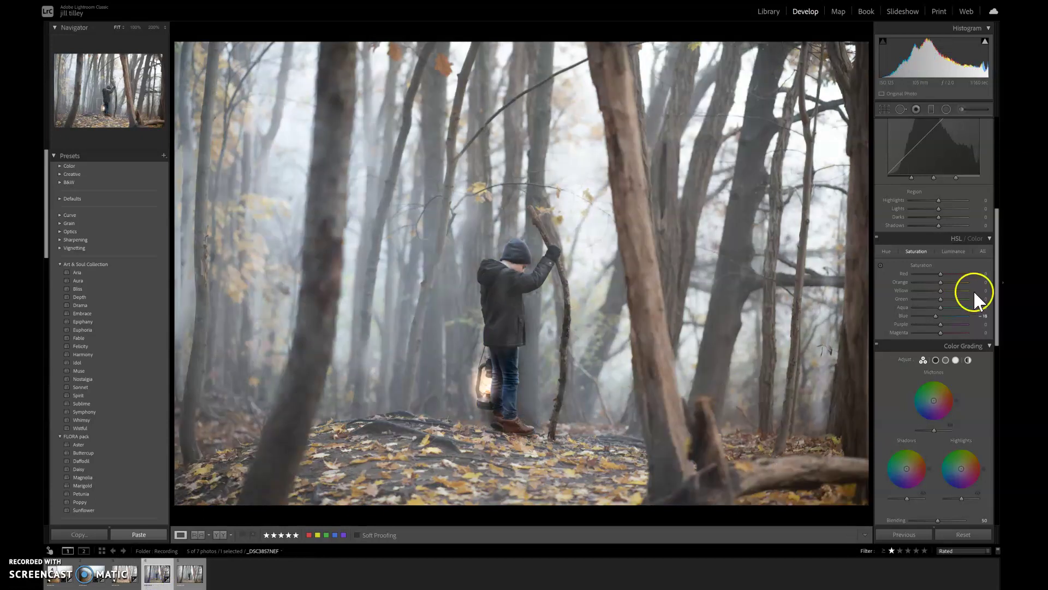
drag(996, 292, 996, 207)
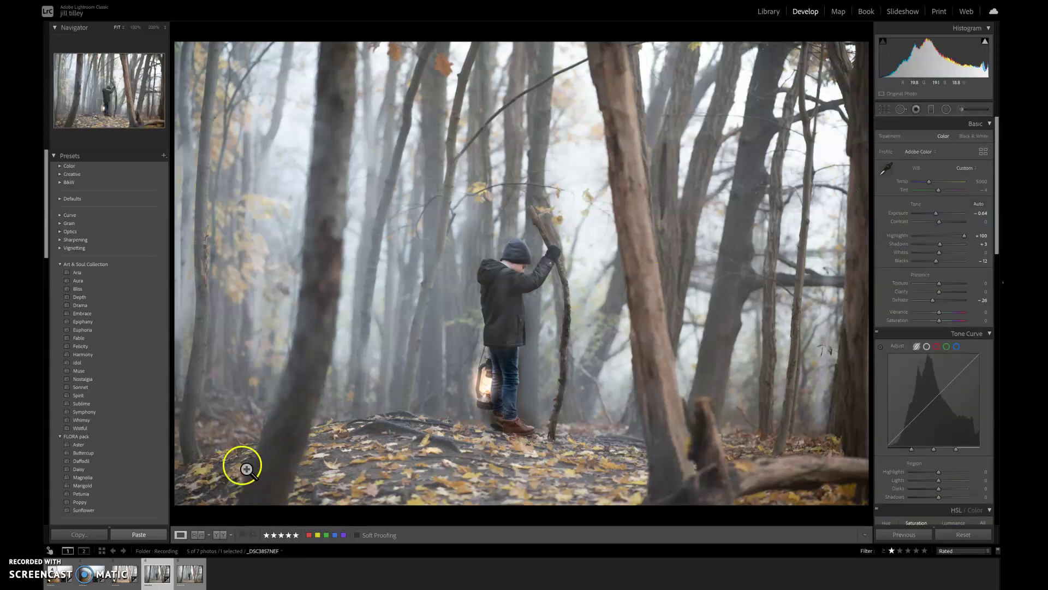
key(Left)
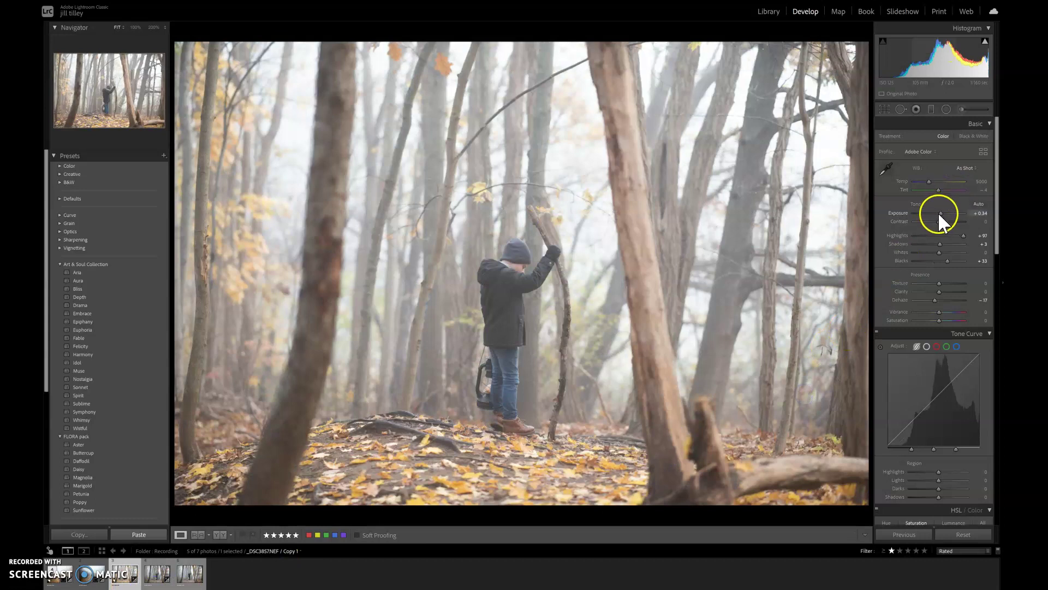
Step: Lower the virtual copy's Exposure and lift Blacks to about +43, comparing against the original
drag(940, 213, 935, 213)
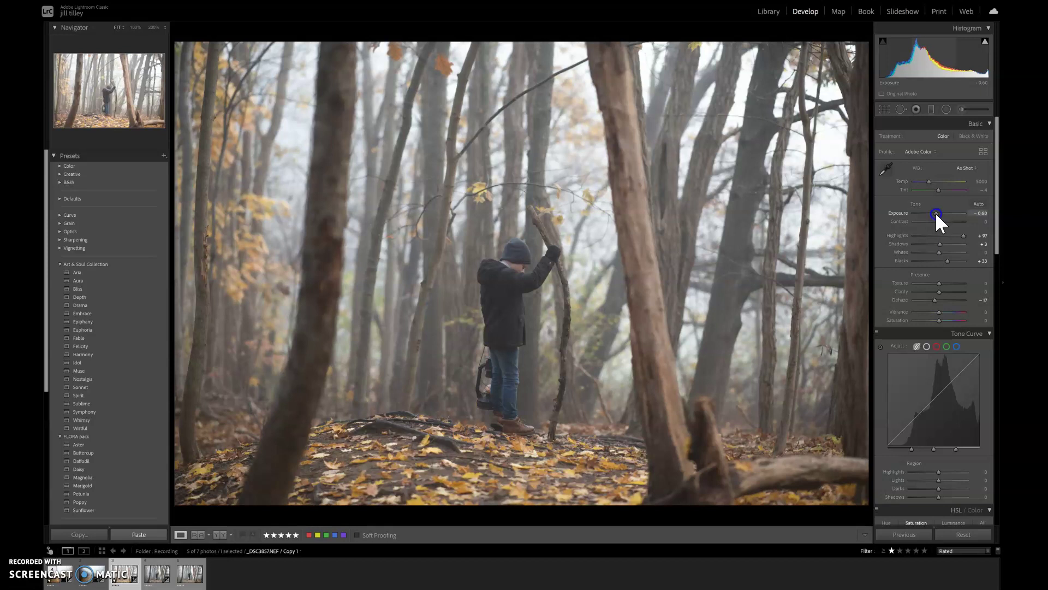
drag(935, 212, 935, 213)
drag(948, 261, 951, 260)
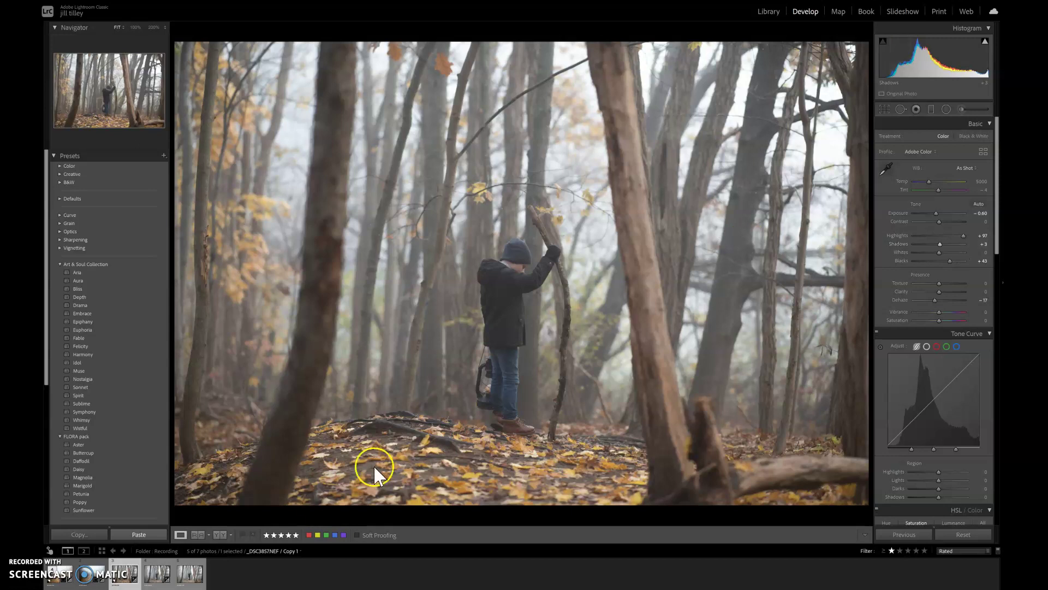
click(157, 579)
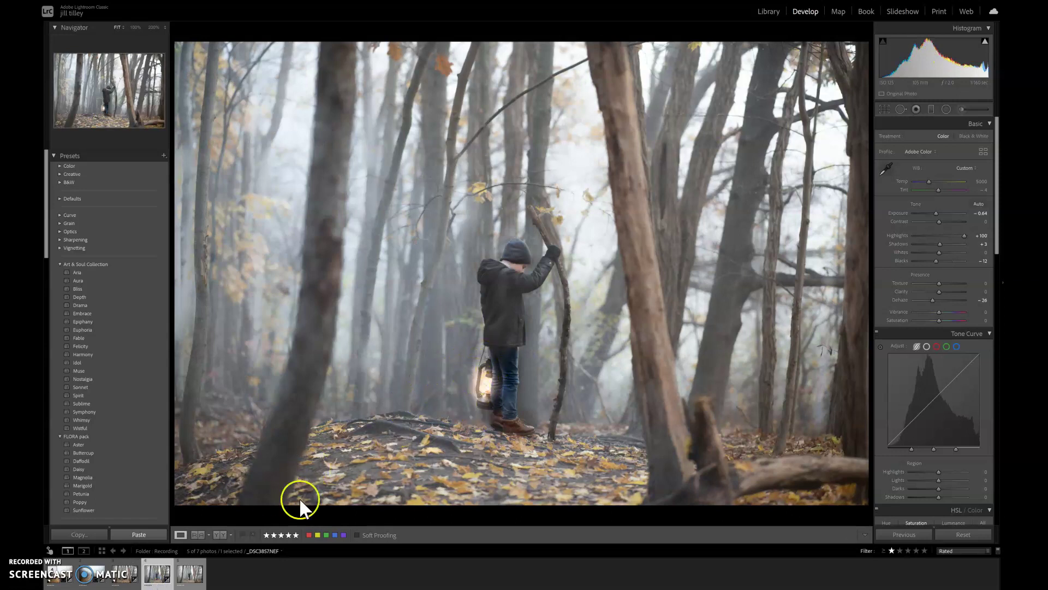
click(125, 578)
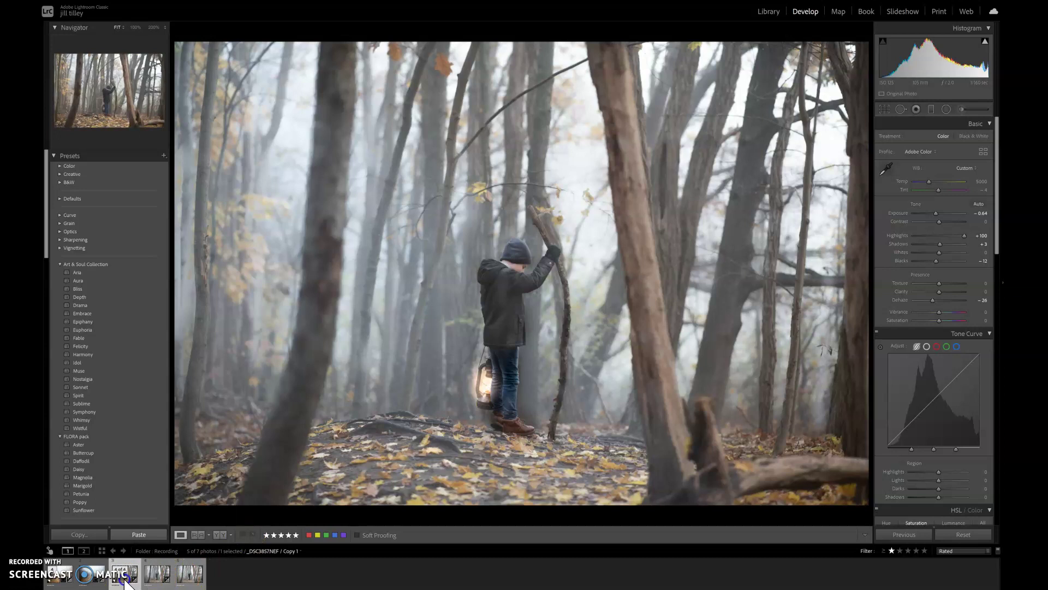
Step: Copy the develop settings from the graded original _DSC3857.NEF
click(155, 583)
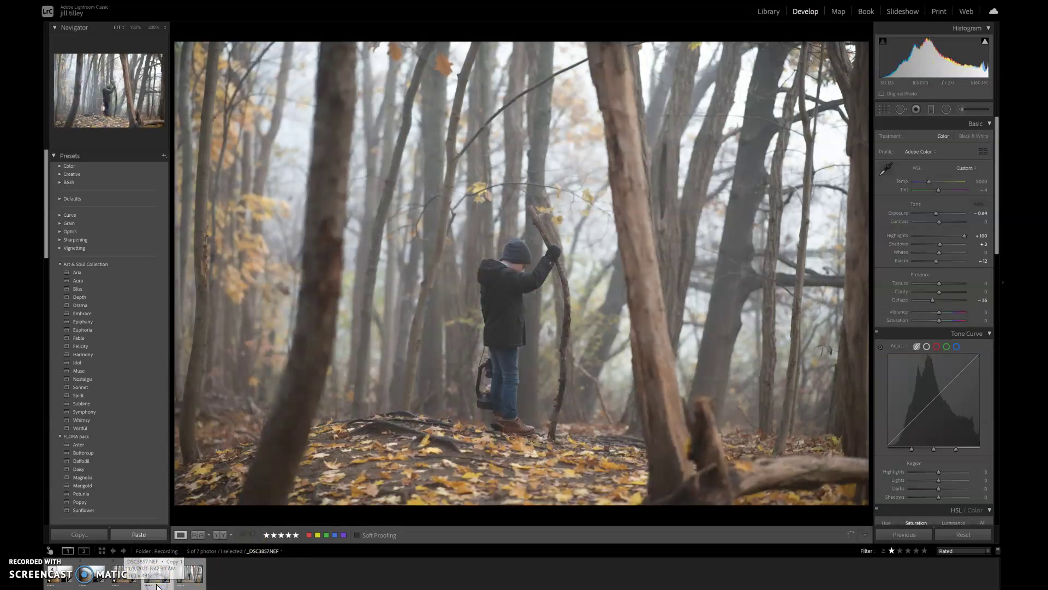
click(66, 534)
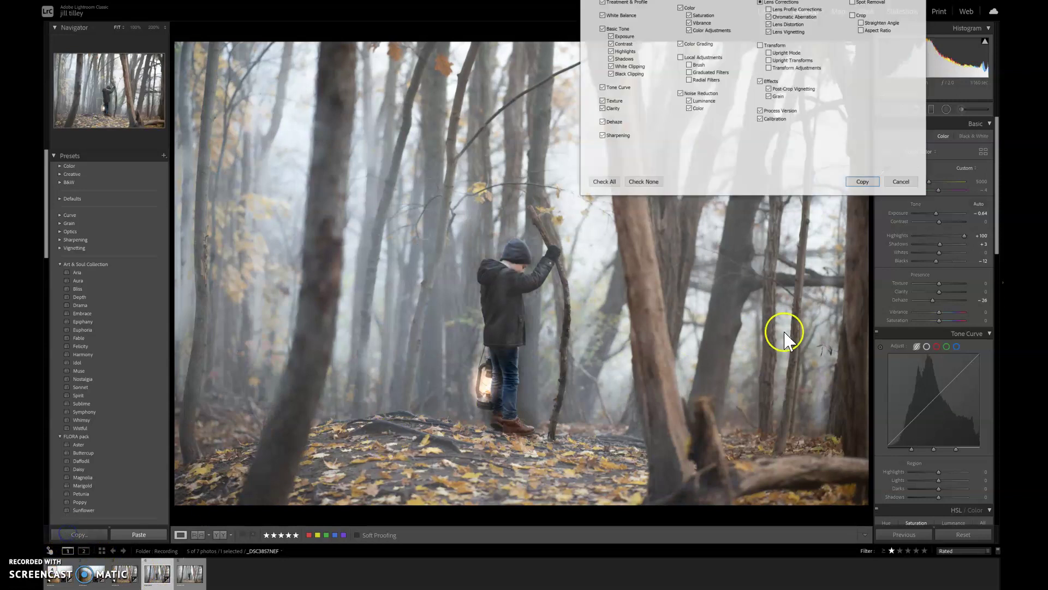
click(860, 181)
Step: Paste the copied settings onto the virtual copy, then view the original again
click(133, 580)
click(128, 534)
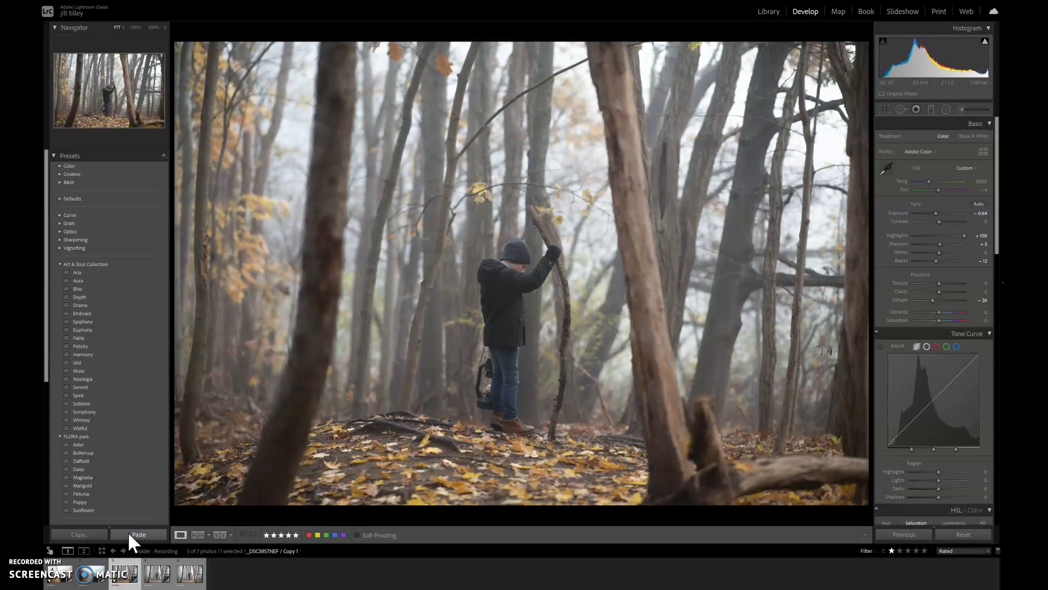
drag(995, 227, 988, 195)
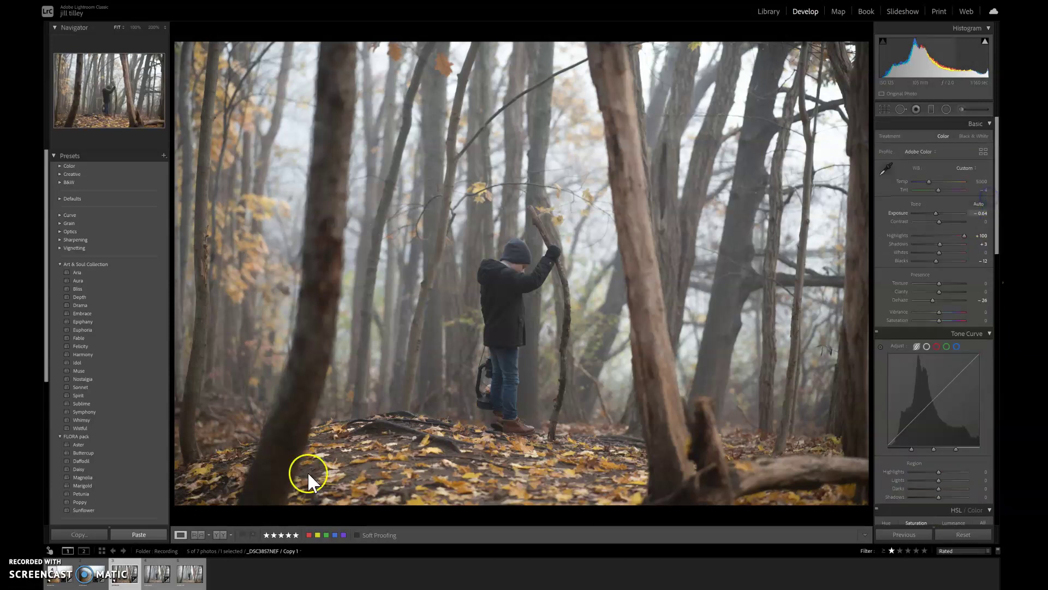
click(145, 578)
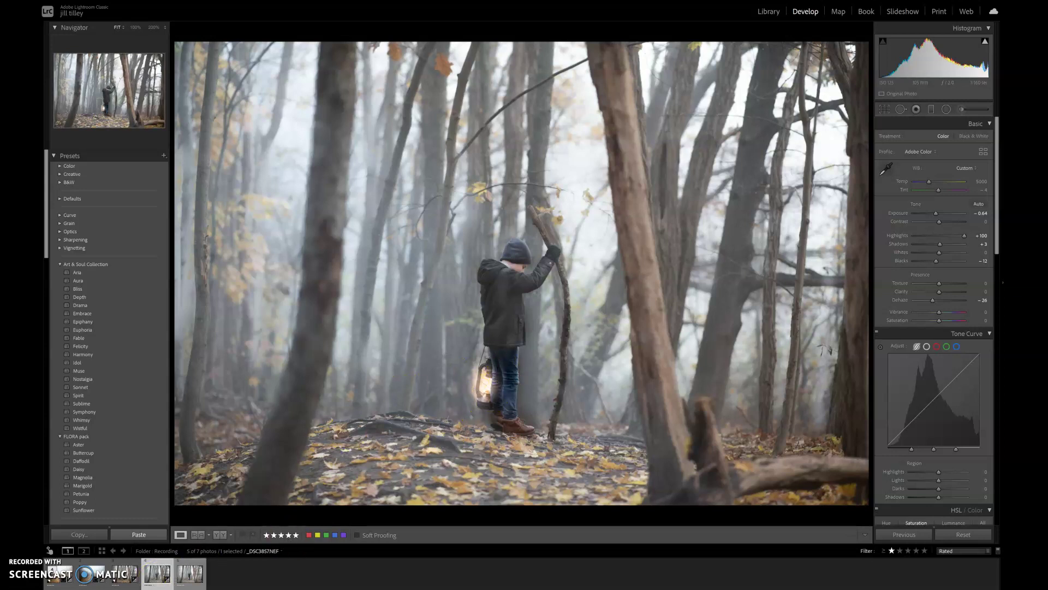
Step: Add an Exposure radial filter fitted over the lantern, warmed to Temp 73 with Exposure 2.34
key(Left)
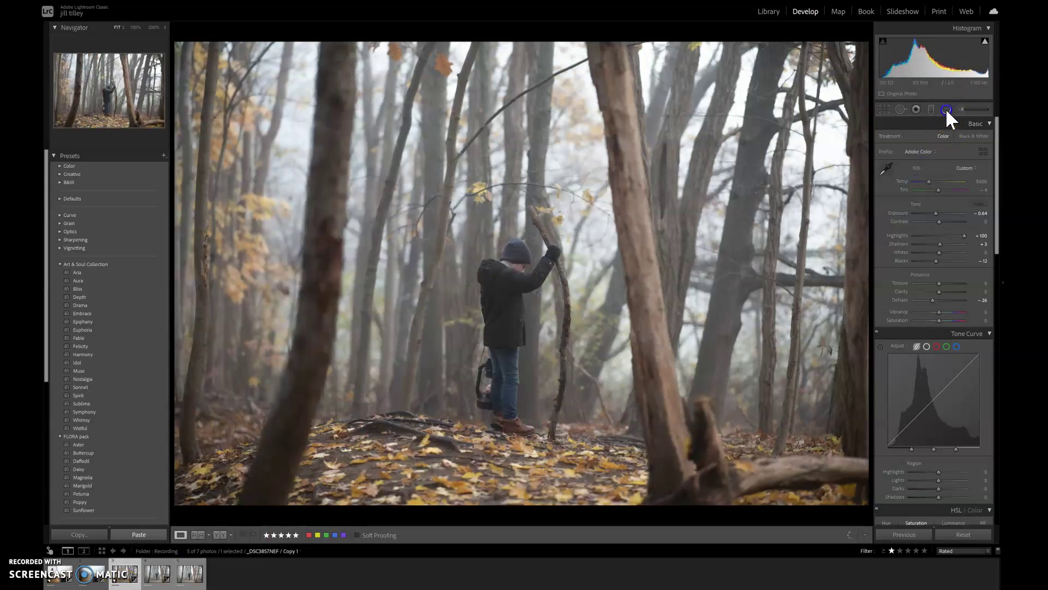
click(946, 109)
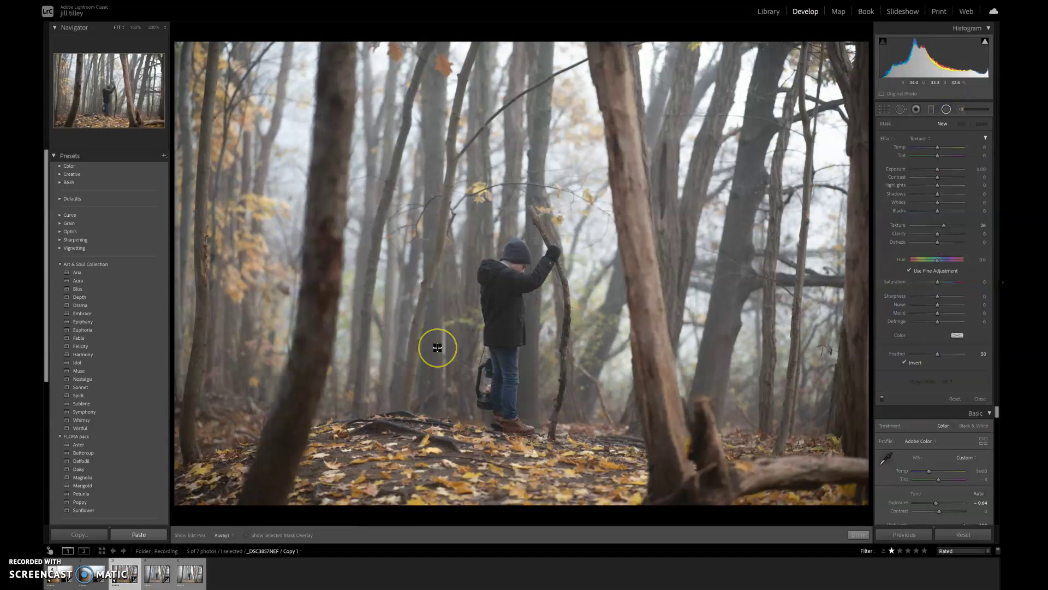
click(922, 139)
click(916, 158)
click(936, 148)
drag(944, 147, 949, 147)
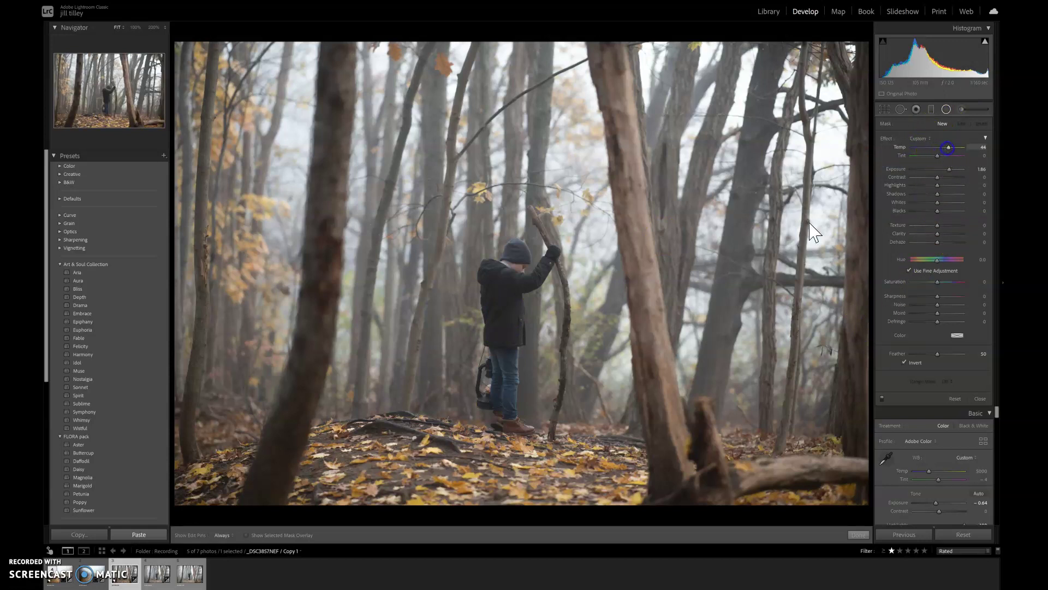
drag(482, 370, 494, 402)
drag(485, 344, 486, 382)
click(481, 376)
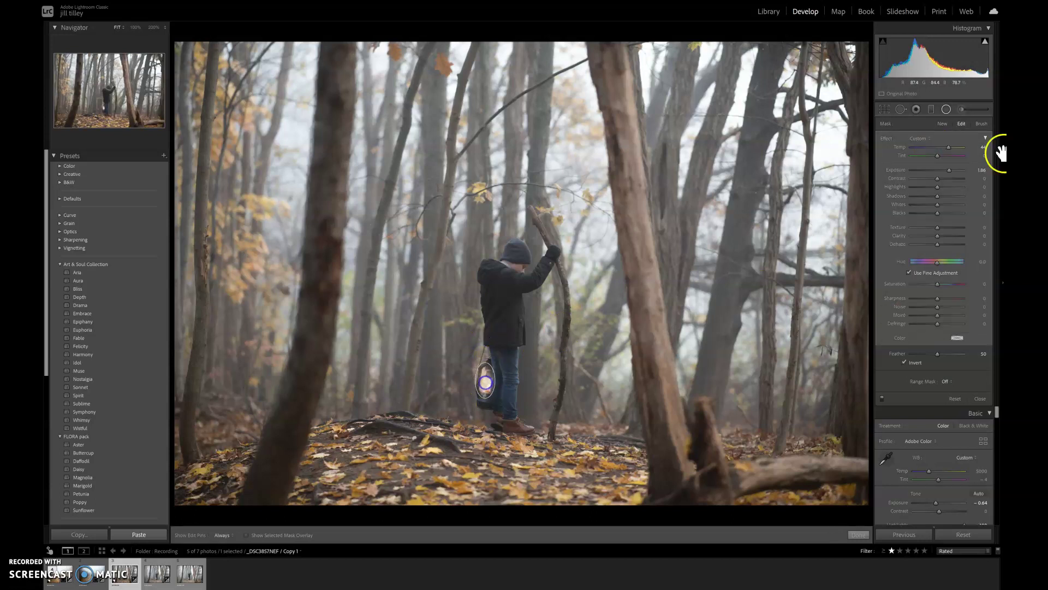
drag(948, 147, 953, 169)
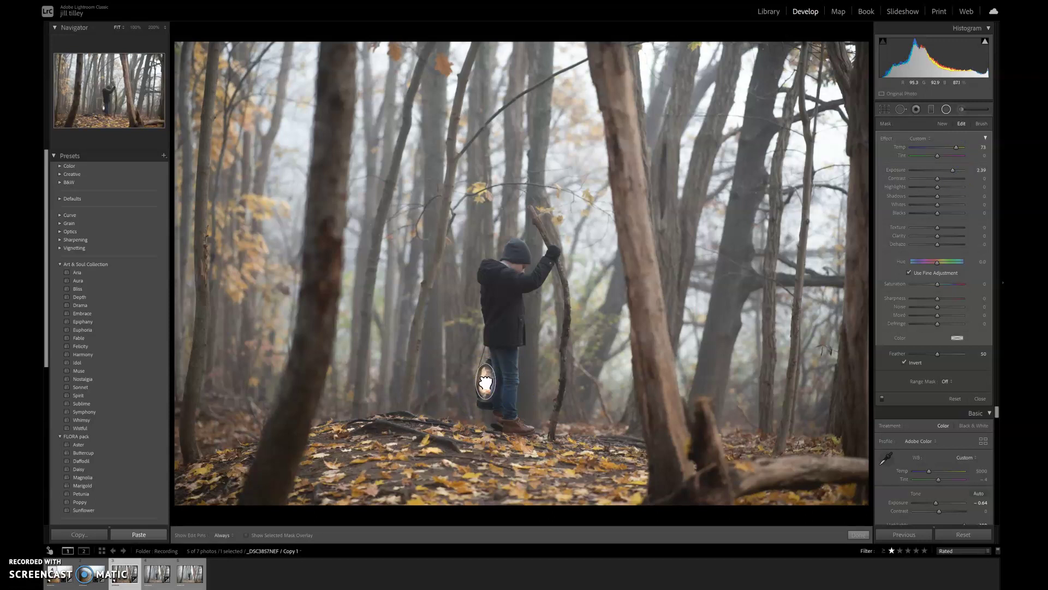
click(858, 535)
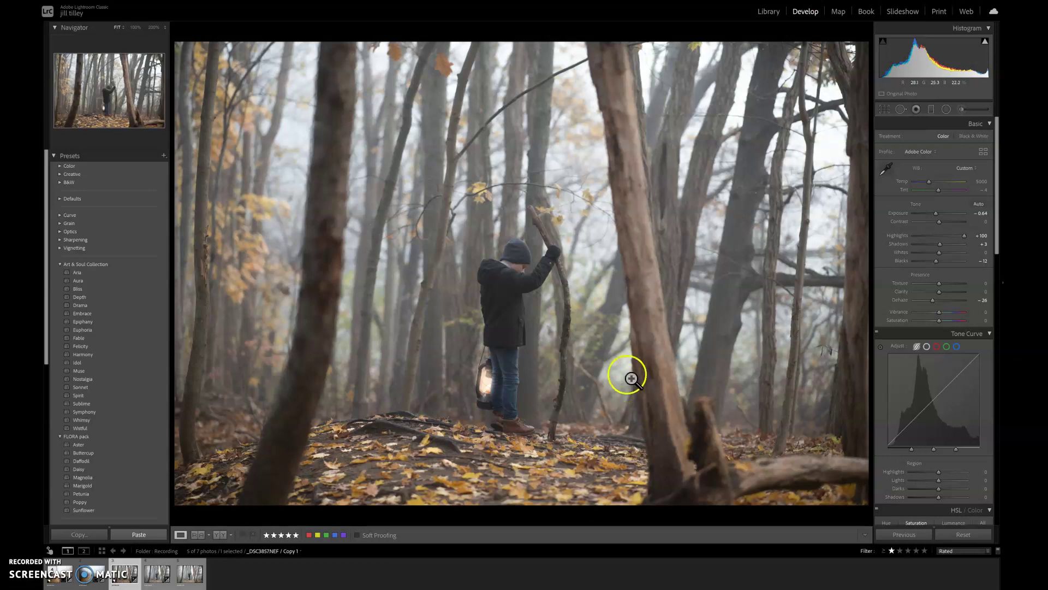
Step: Open _DSC3857.NEF in Adobe Photoshop 2020 through the Edit In context menu
right_click(601, 343)
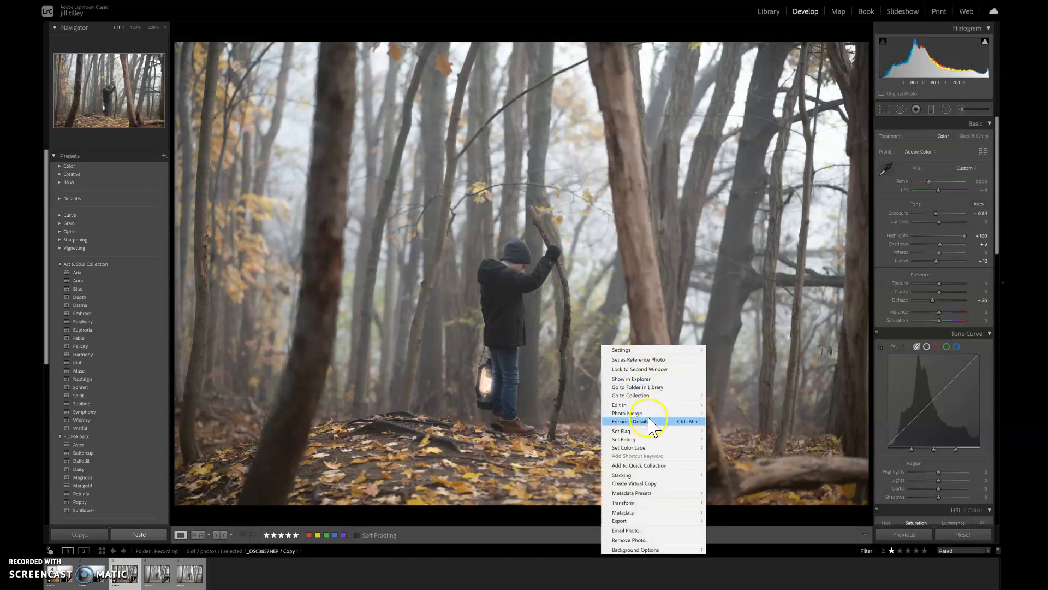
mouse_move(647, 404)
click(786, 407)
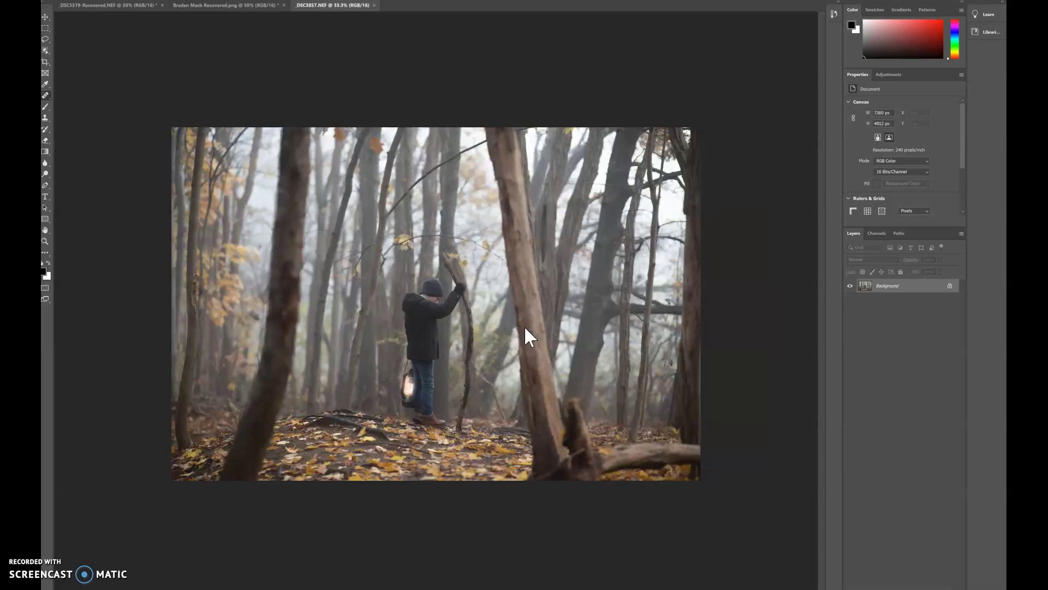
Step: With the Spot Healing Brush, remove the twigs and branch pieces beside the boy's stick
right_click(47, 97)
click(71, 94)
drag(476, 243, 475, 257)
mouse_move(476, 241)
mouse_down()
mouse_move(488, 228)
mouse_move(451, 226)
mouse_up()
mouse_move(450, 228)
mouse_down()
mouse_move(470, 222)
mouse_move(446, 248)
mouse_move(440, 241)
mouse_move(449, 252)
mouse_up()
Step: Heal twigs left and right of the boy and near the top of the stick
mouse_move(367, 275)
mouse_down()
mouse_move(353, 269)
mouse_move(363, 242)
mouse_move(375, 240)
mouse_move(373, 259)
mouse_move(363, 230)
mouse_move(365, 243)
mouse_move(336, 262)
mouse_move(350, 255)
mouse_move(339, 274)
mouse_move(344, 265)
mouse_move(353, 272)
mouse_up()
click(340, 272)
mouse_move(501, 261)
mouse_down()
mouse_move(482, 288)
mouse_move(504, 268)
mouse_up()
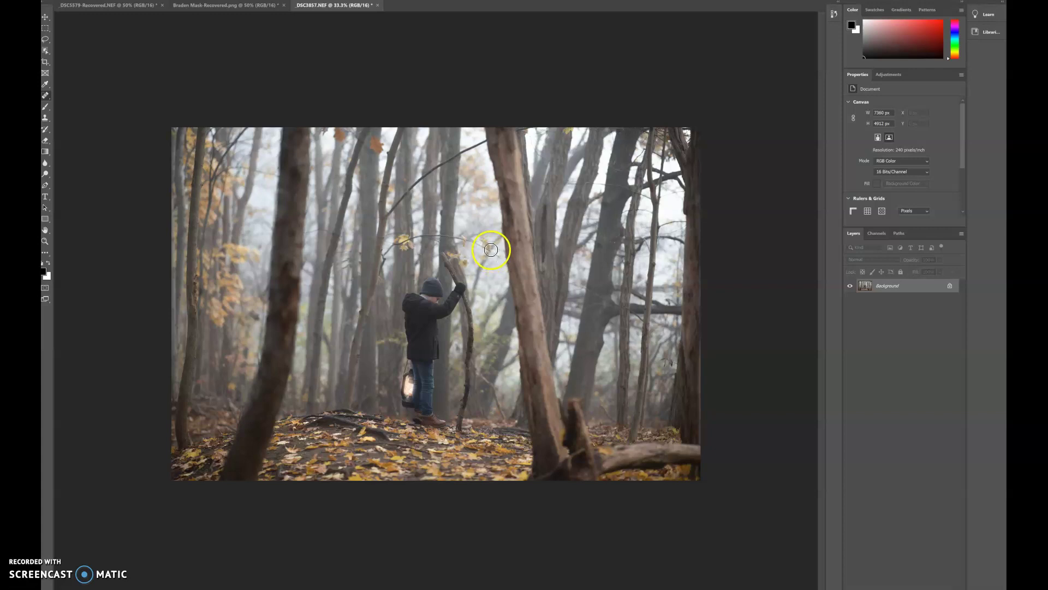
mouse_move(508, 264)
mouse_down()
mouse_move(469, 240)
mouse_move(486, 242)
mouse_up()
mouse_move(440, 198)
mouse_down()
mouse_move(392, 197)
mouse_move(382, 212)
mouse_move(468, 146)
mouse_up()
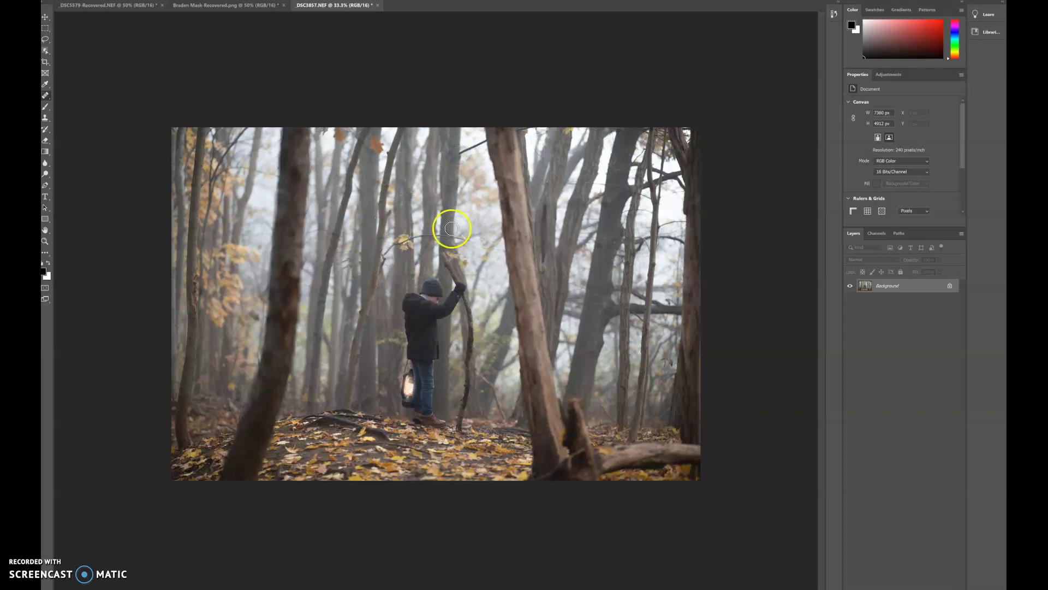